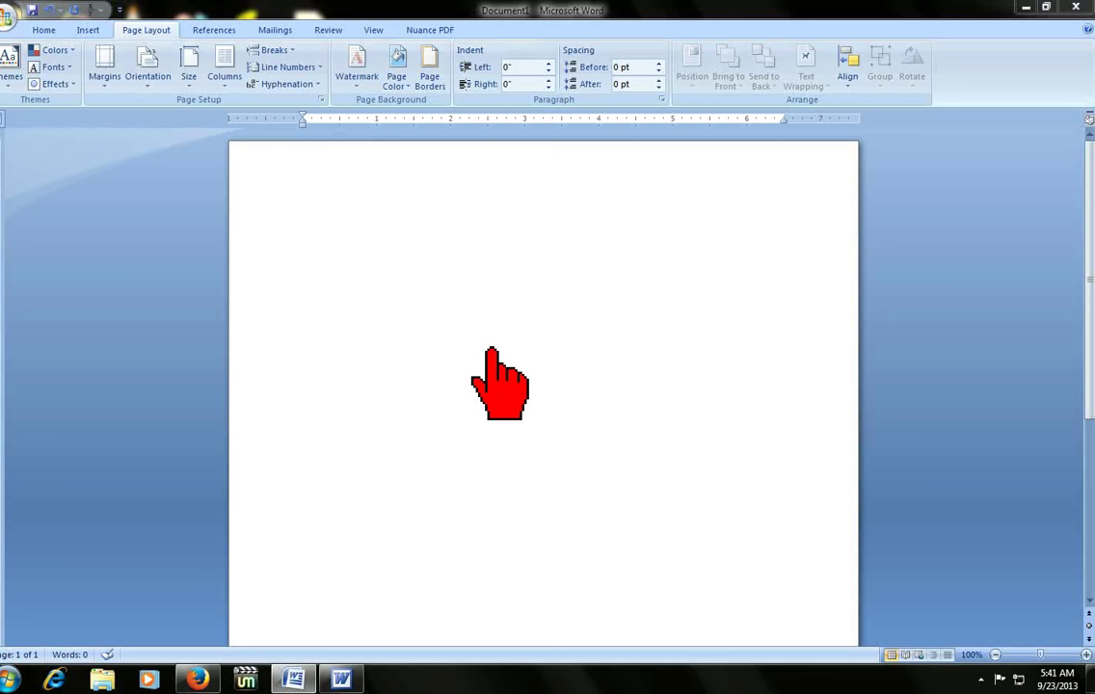
# Activate the blank Document1 page so it is ready for typing
pyautogui.click(533, 316)
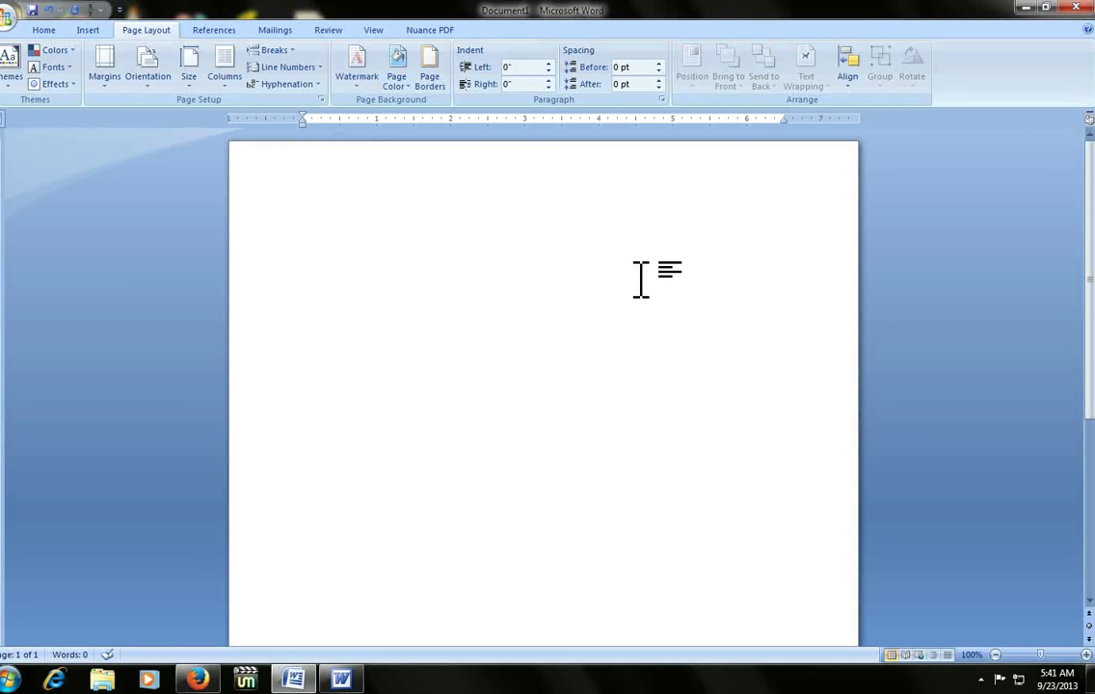
# Paste the construction specification text and move the insertion point to its end
pyautogui.hotkey('ctrl', 'v')
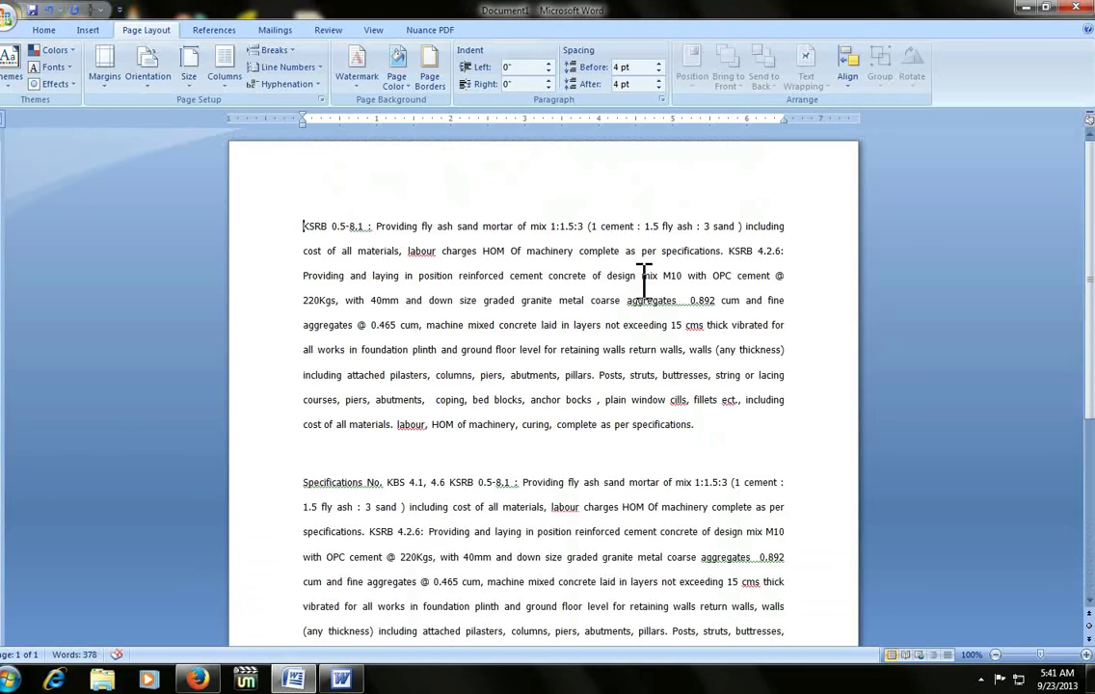
pyautogui.hotkey('ctrl', 'Home')
pyautogui.scroll(-5, 644, 279)
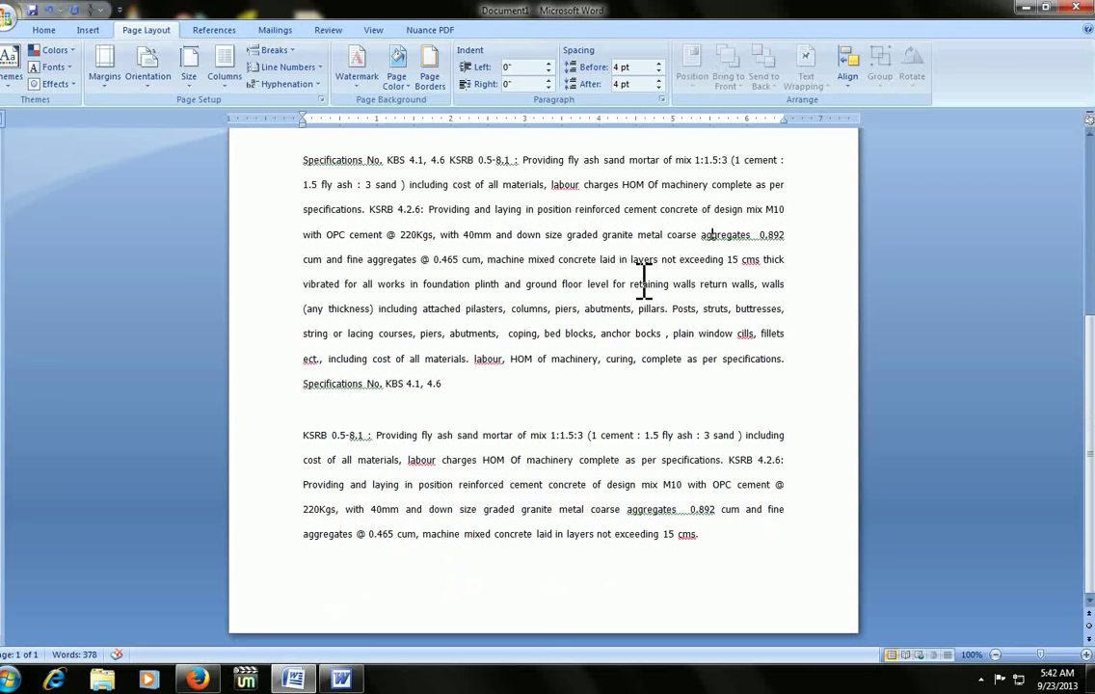
pyautogui.hotkey('ctrl', 'End')
# Open the Page Setup dialog with the Alt, P, SP shortcut
pyautogui.hotkey('alt', 'p')
pyautogui.press('s')
pyautogui.press('p')
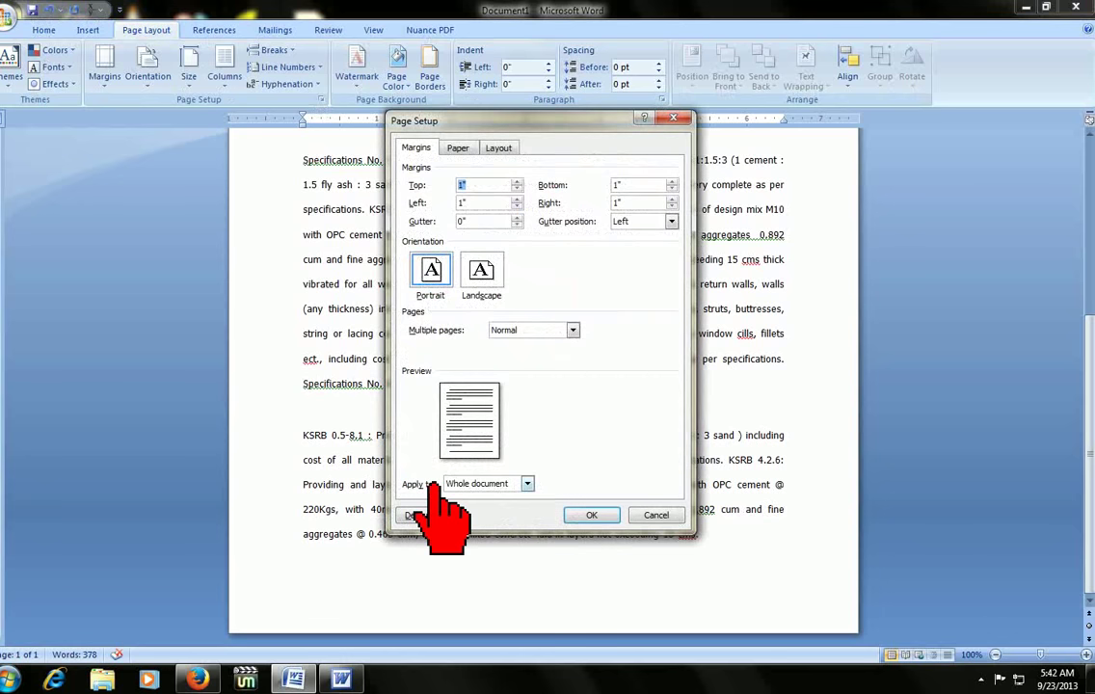
# Set Landscape orientation applied to 'This point forward' and confirm
pyautogui.click(486, 285)
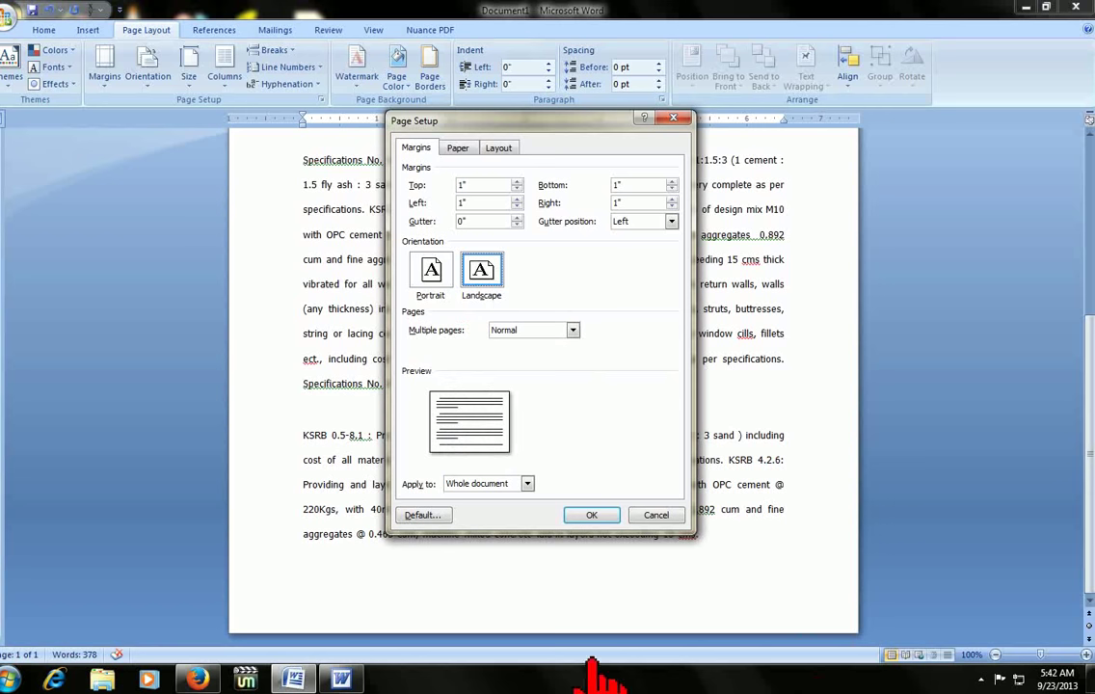
pyautogui.click(530, 484)
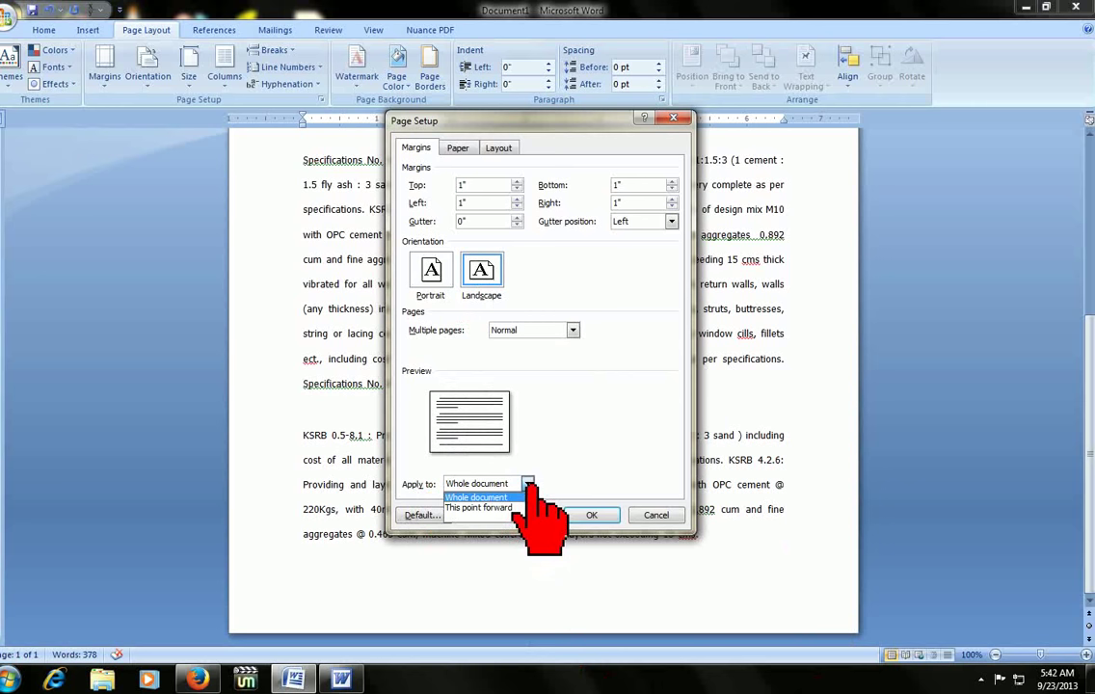
pyautogui.click(477, 508)
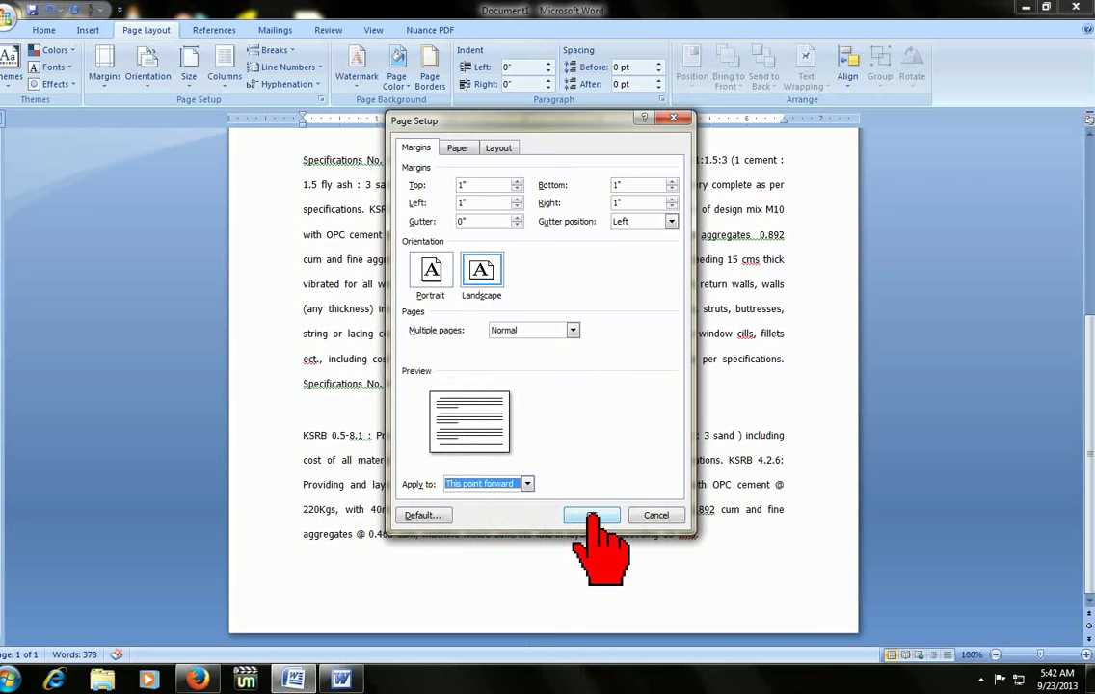
pyautogui.press('Return')
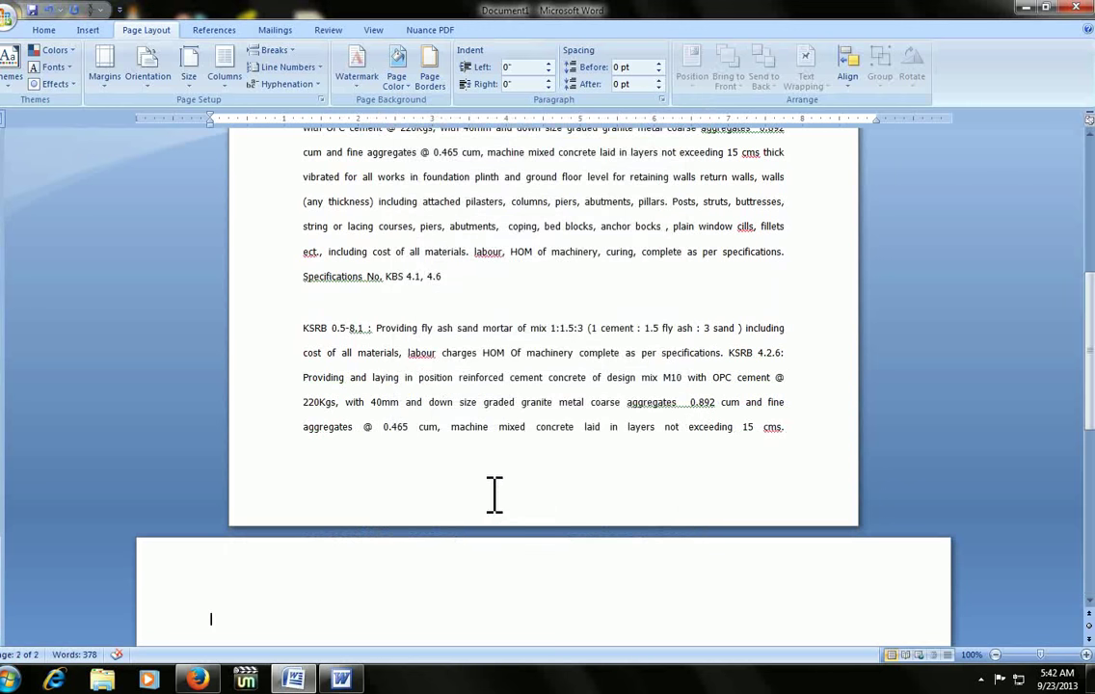
# Paste the specification text onto landscape page 2 and delete the overflow on page 3
pyautogui.scroll(-4, 489, 496)
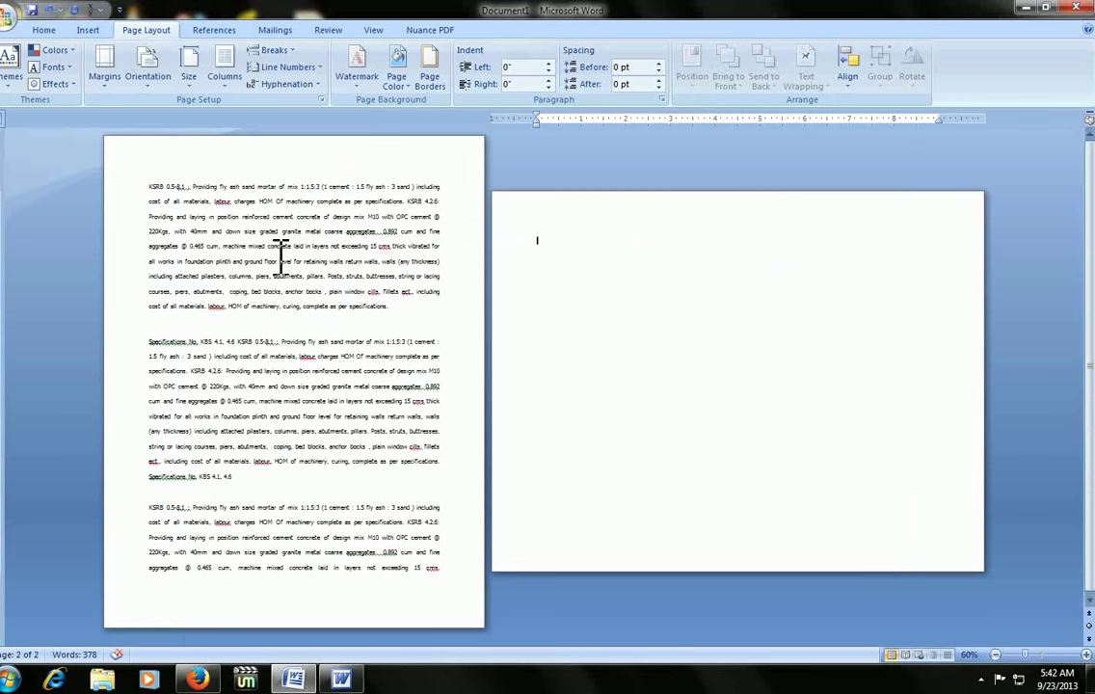
pyautogui.click(616, 294)
pyautogui.hotkey('ctrl', 'v')
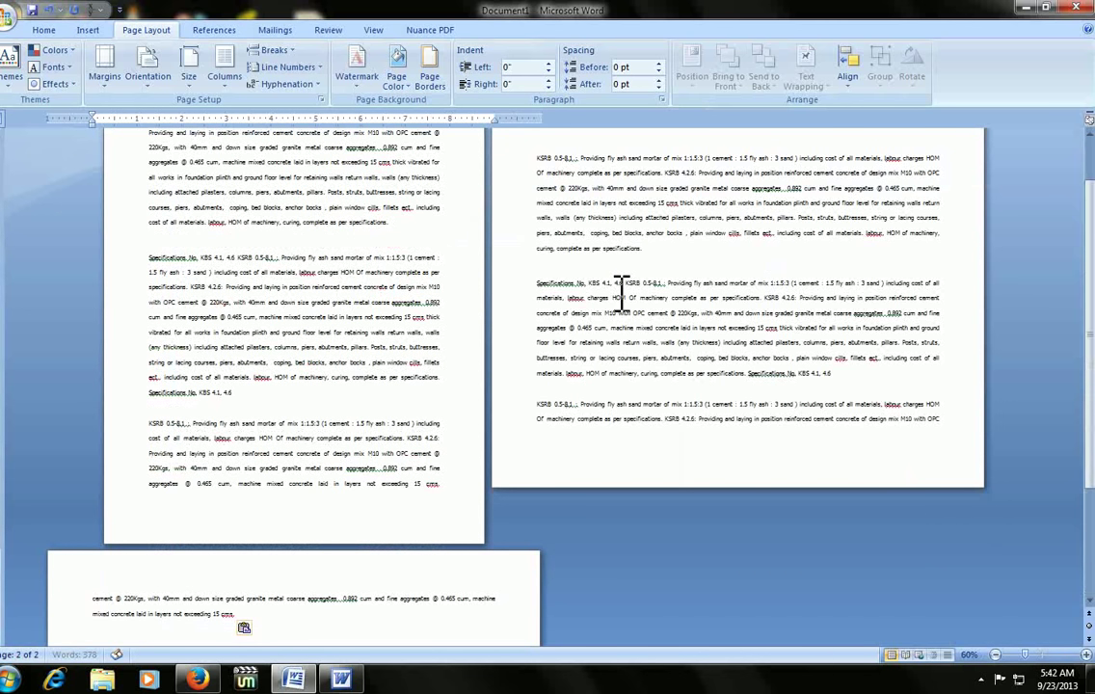
pyautogui.hotkey('ctrl', 'shift', 'End')
pyautogui.press('Delete')
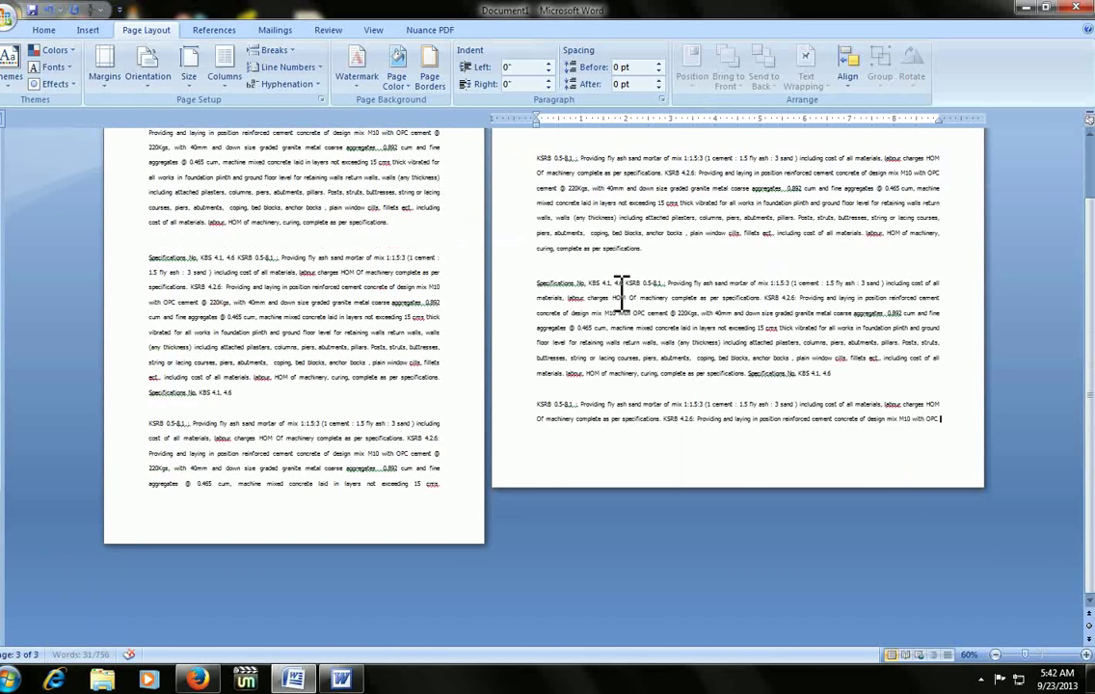
pyautogui.scroll(2, 617, 285)
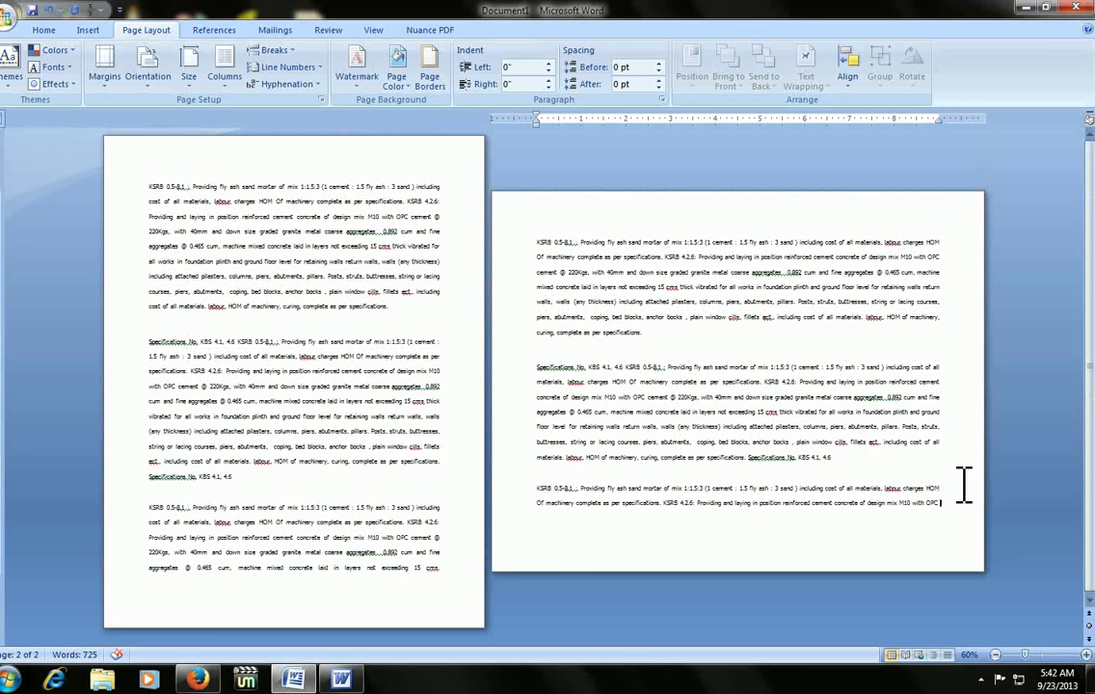
# Open Page Setup again with Alt, P, SP
pyautogui.hotkey('alt', 'p')
pyautogui.press('s')
pyautogui.press('p')
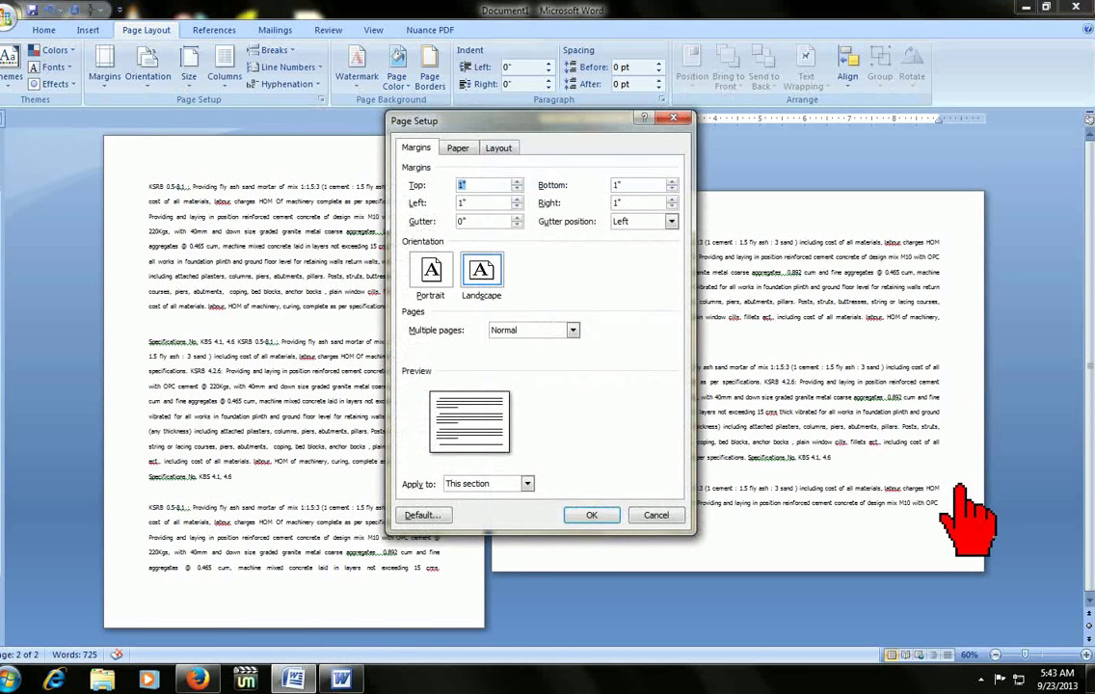
# Set Portrait orientation applied to 'This point forward' and confirm
pyautogui.click(432, 280)
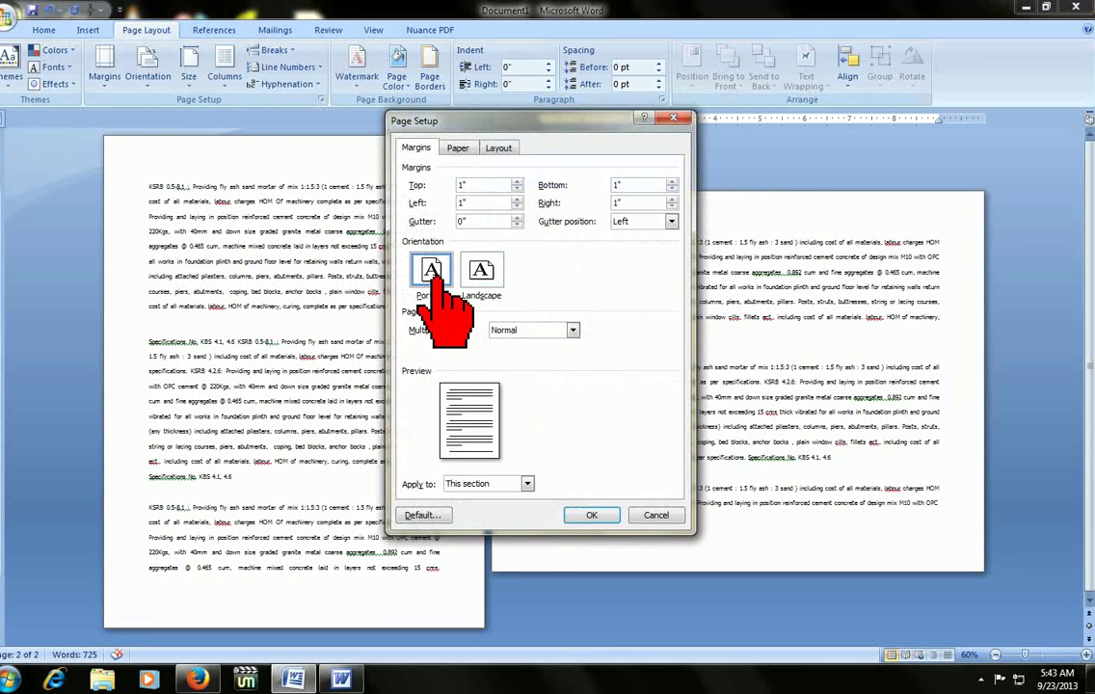
pyautogui.click(477, 485)
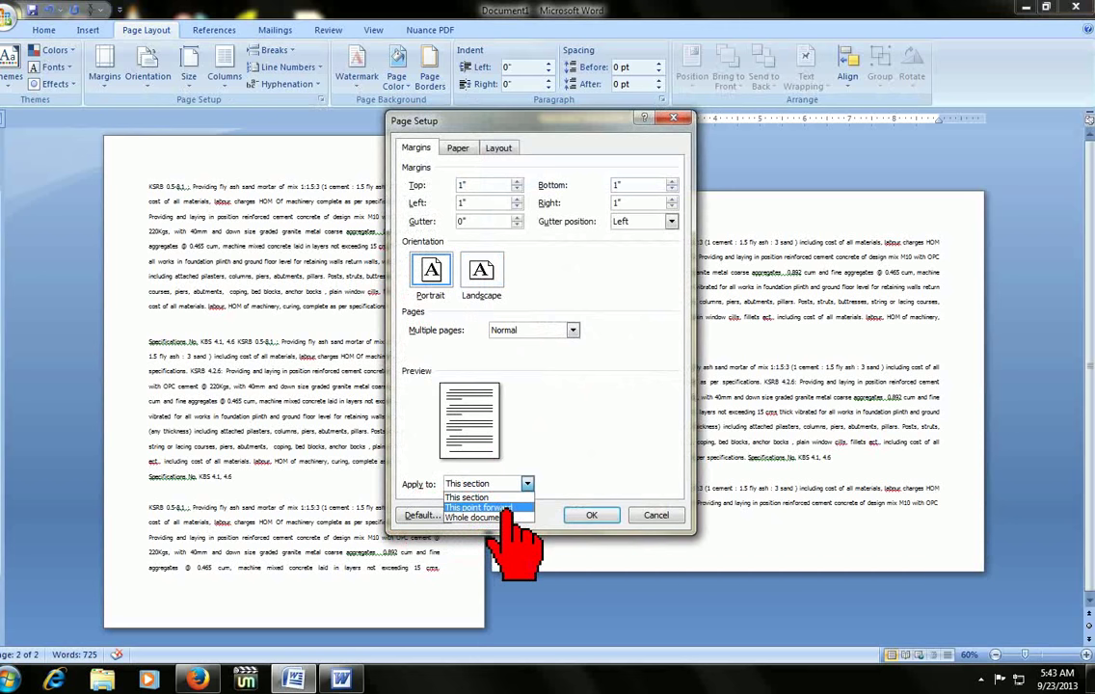
pyautogui.click(503, 507)
pyautogui.click(570, 516)
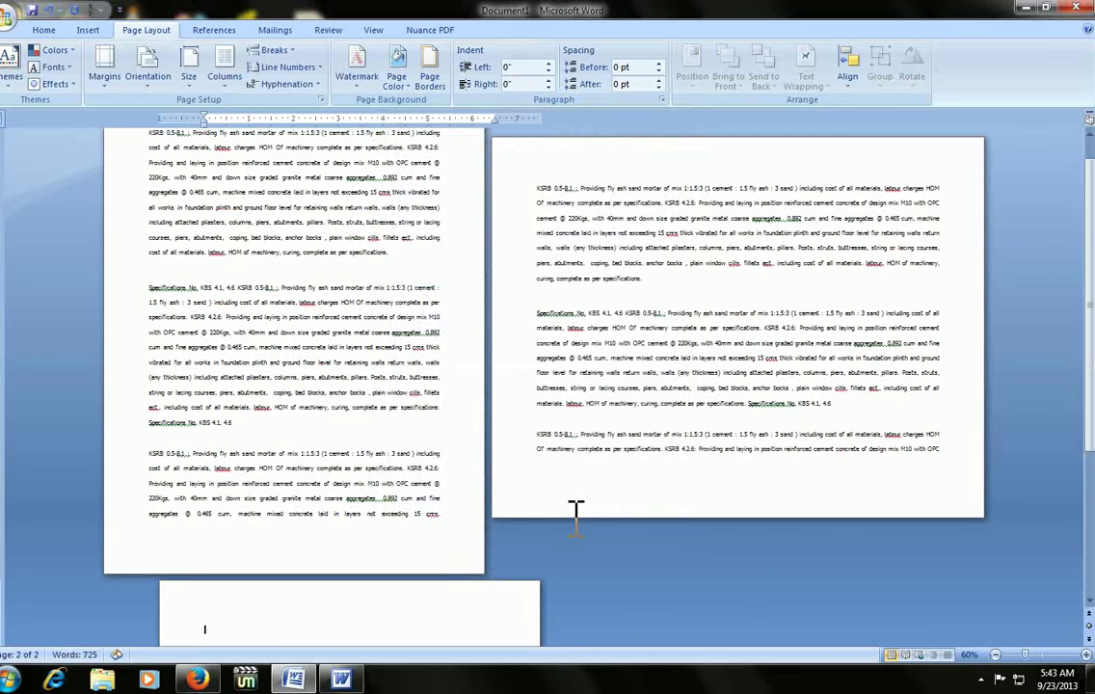
# Paste the specification text onto portrait page 3, delete the blank fourth page, and review the pages
pyautogui.scroll(-3, 542, 501)
pyautogui.hotkey('ctrl', 'v')
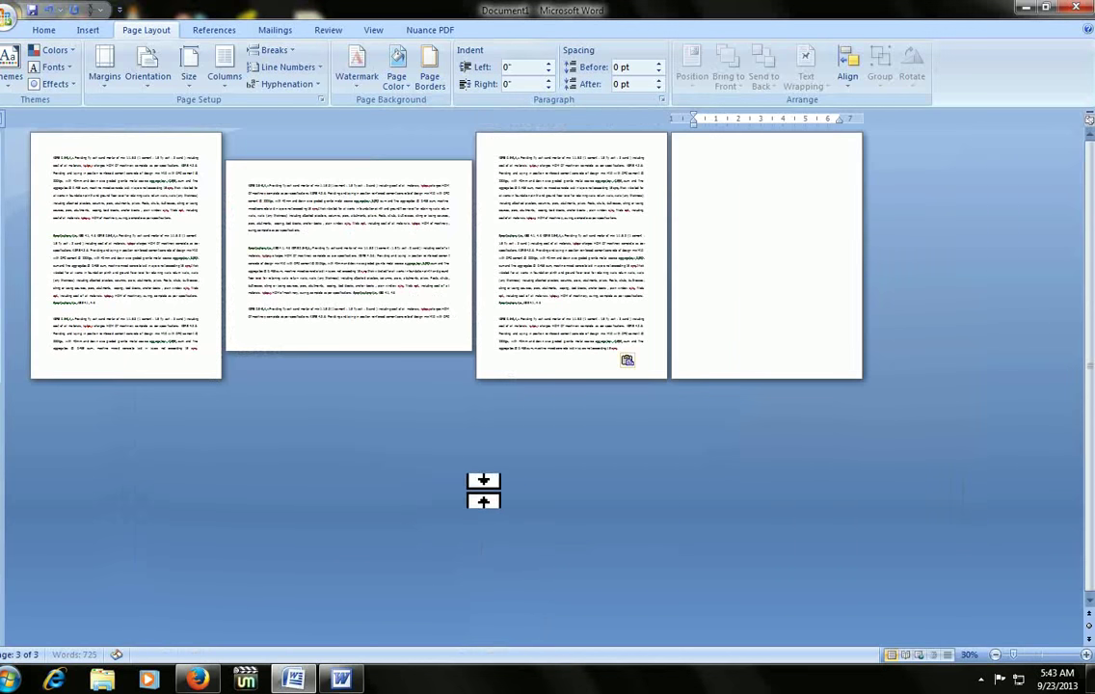
pyautogui.click(758, 208)
pyautogui.press('BackSpace')
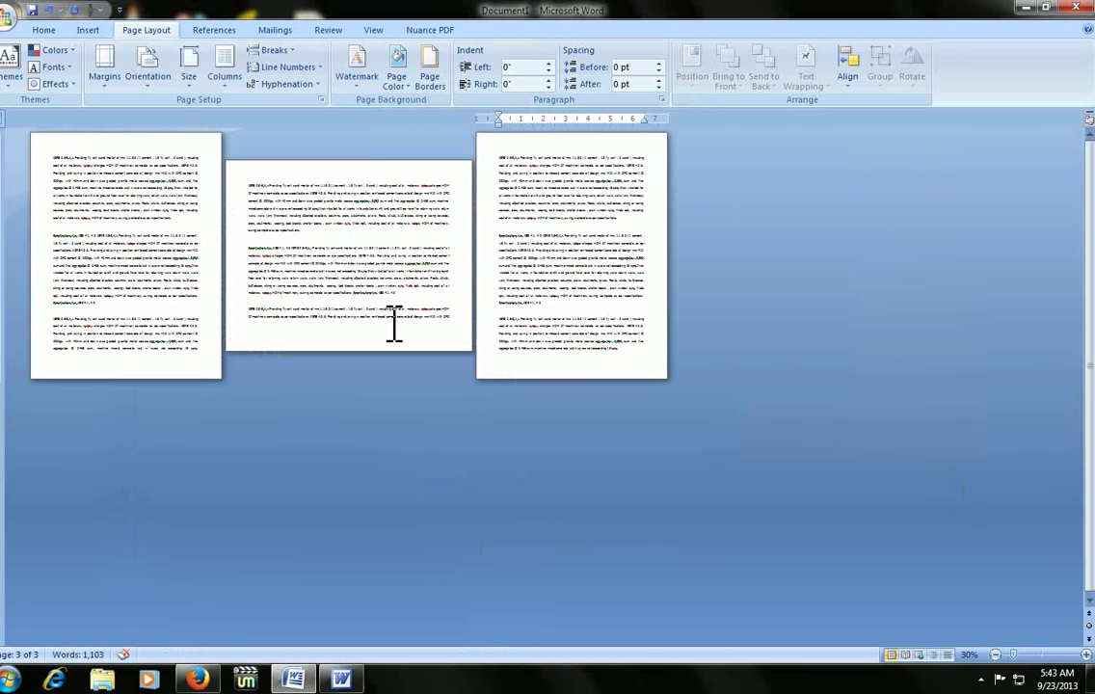
pyautogui.scroll(1, 395, 323)
pyautogui.scroll(5, 394, 323)
pyautogui.scroll(-7, 379, 325)
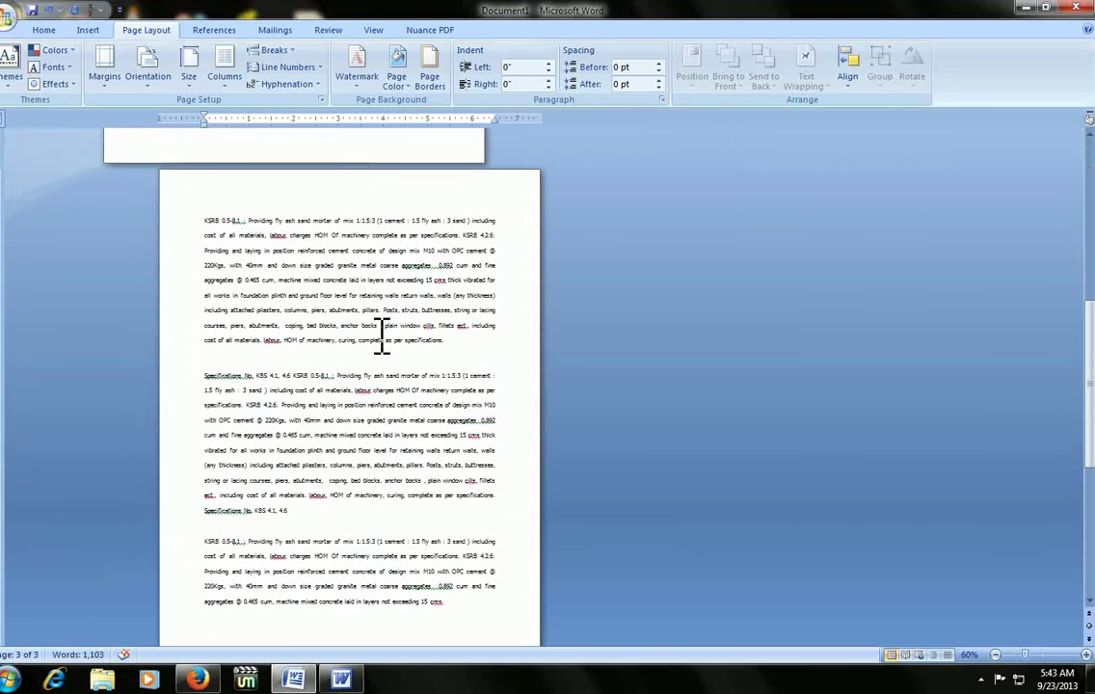
pyautogui.scroll(-1, 385, 345)
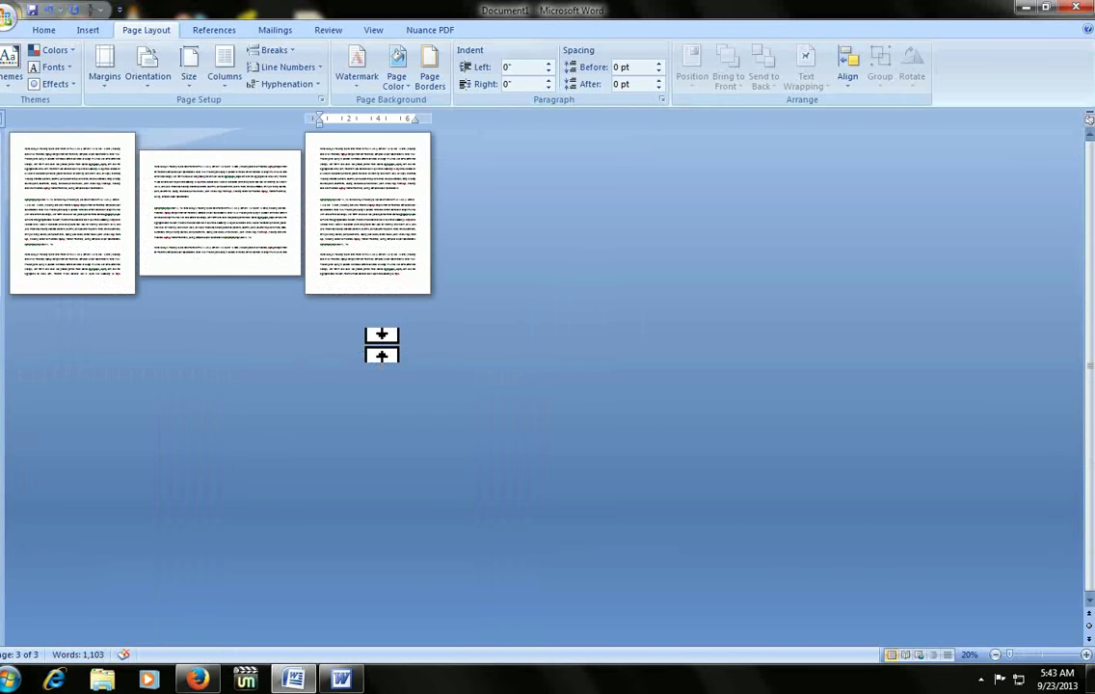
pyautogui.scroll(3, 415, 438)
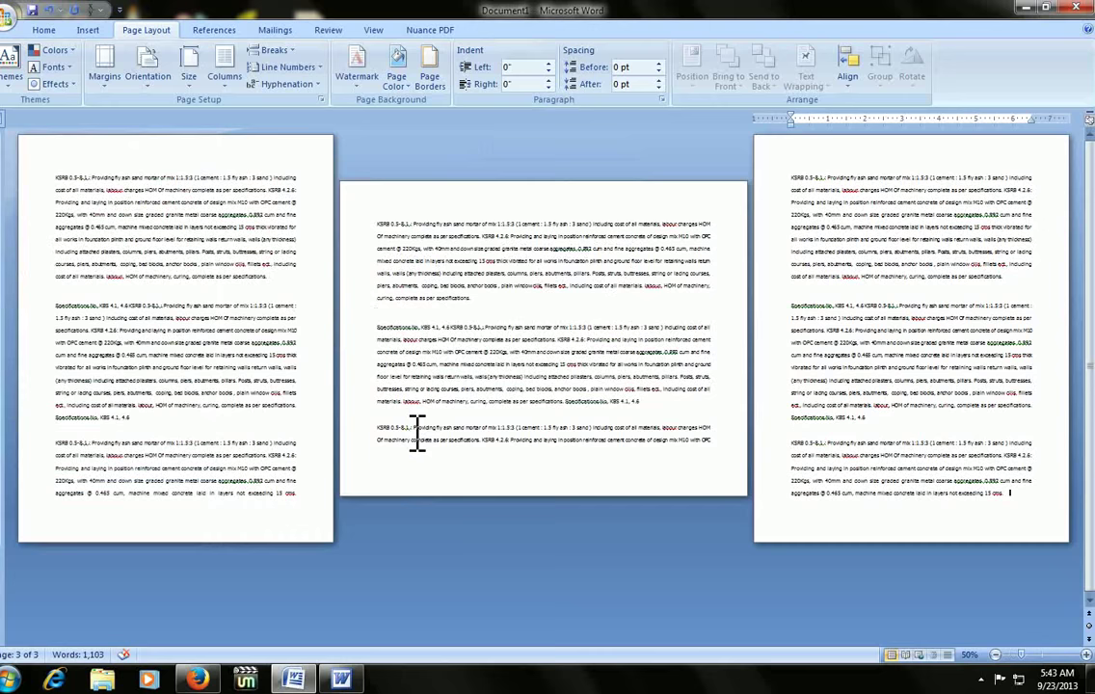
# In a new Word 2003 document, paste the specification text and cut everything after 'KBS 4.1, 4.6'
pyautogui.moveTo(342, 681)
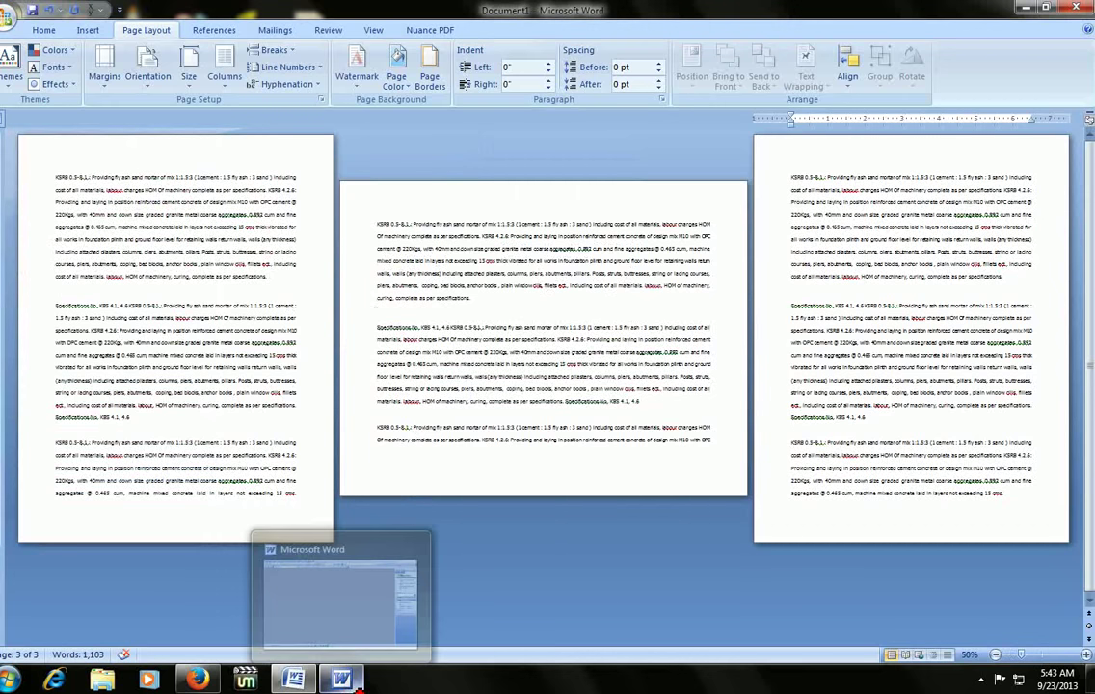
pyautogui.click(342, 680)
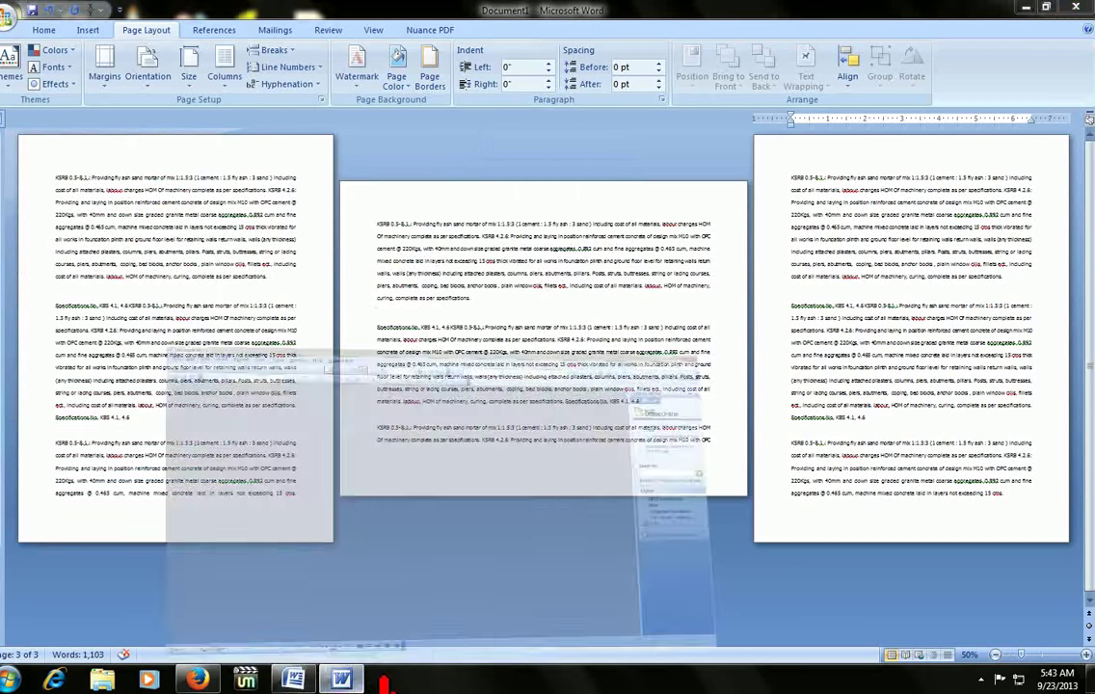
pyautogui.hotkey('ctrl', 'n')
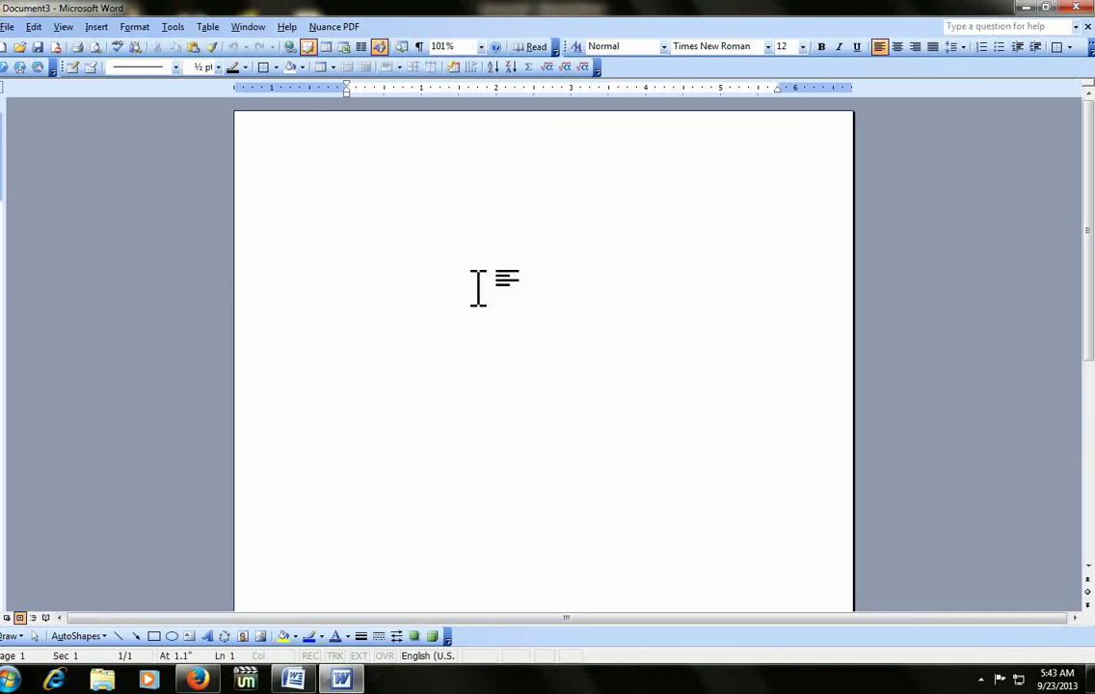
pyautogui.hotkey('ctrl', 'v')
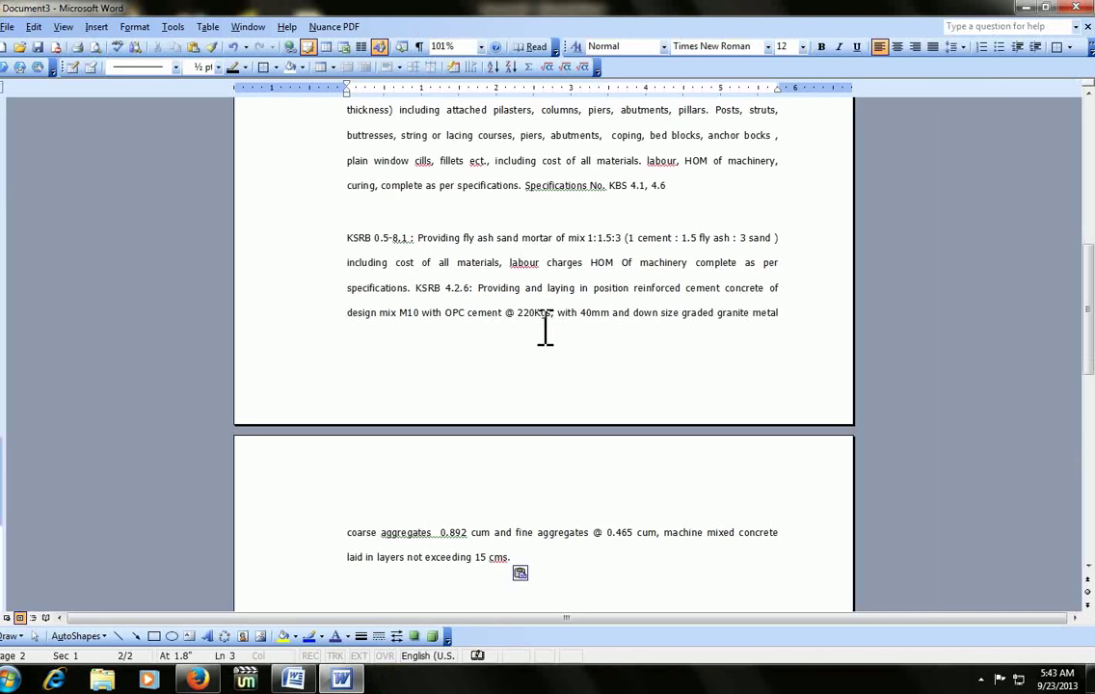
pyautogui.click(464, 214)
pyautogui.hotkey('ctrl', 'shift', 'End')
pyautogui.press('Delete')
pyautogui.press('BackSpace')
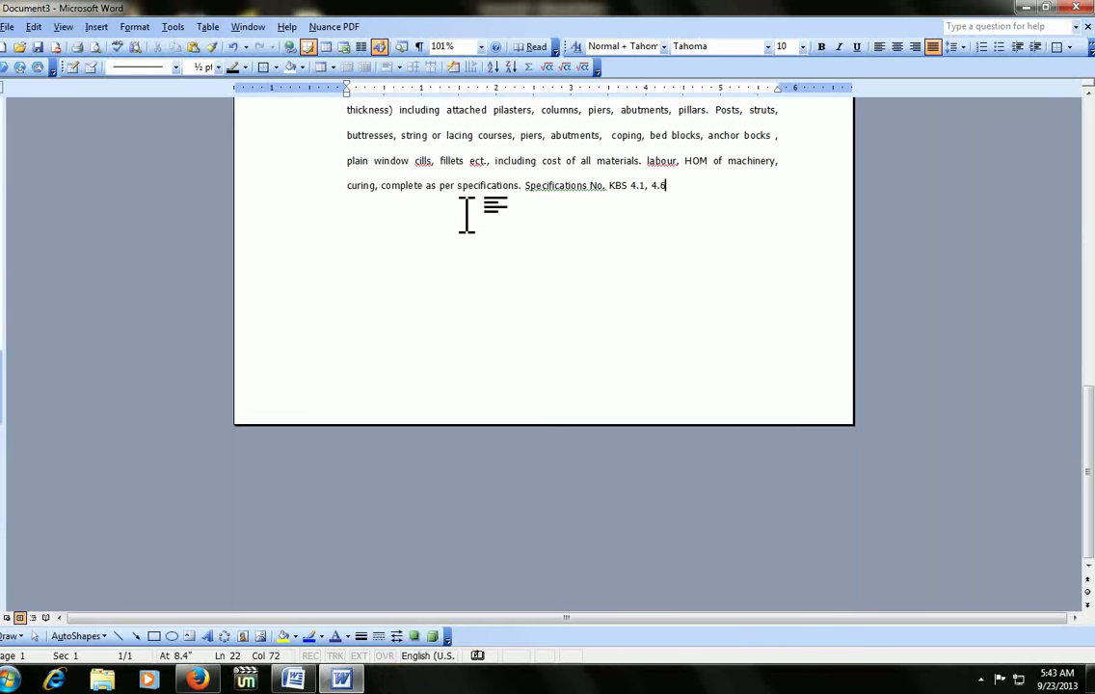
# Open File > Page Setup, cancel it unchanged, then reopen it
pyautogui.scroll(3, 468, 214)
pyautogui.keyDown('ctrl'); pyautogui.scroll(-2, 470, 215); pyautogui.keyUp('ctrl')
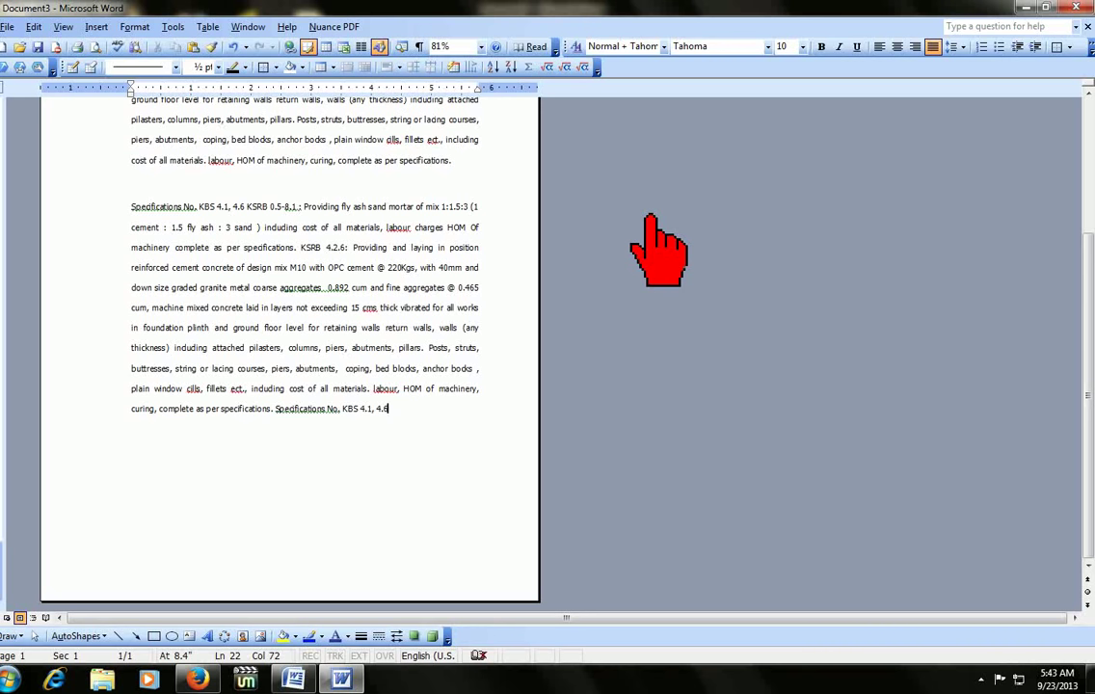
pyautogui.hotkey('alt', 'f')
pyautogui.press('u')
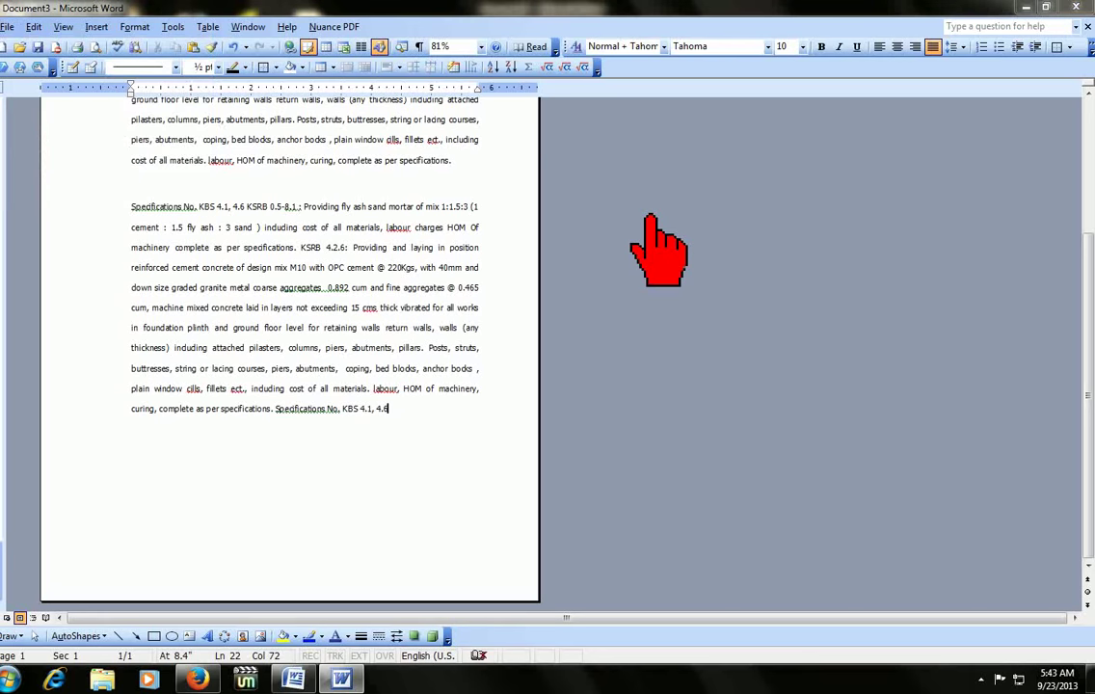
pyautogui.press('Escape')
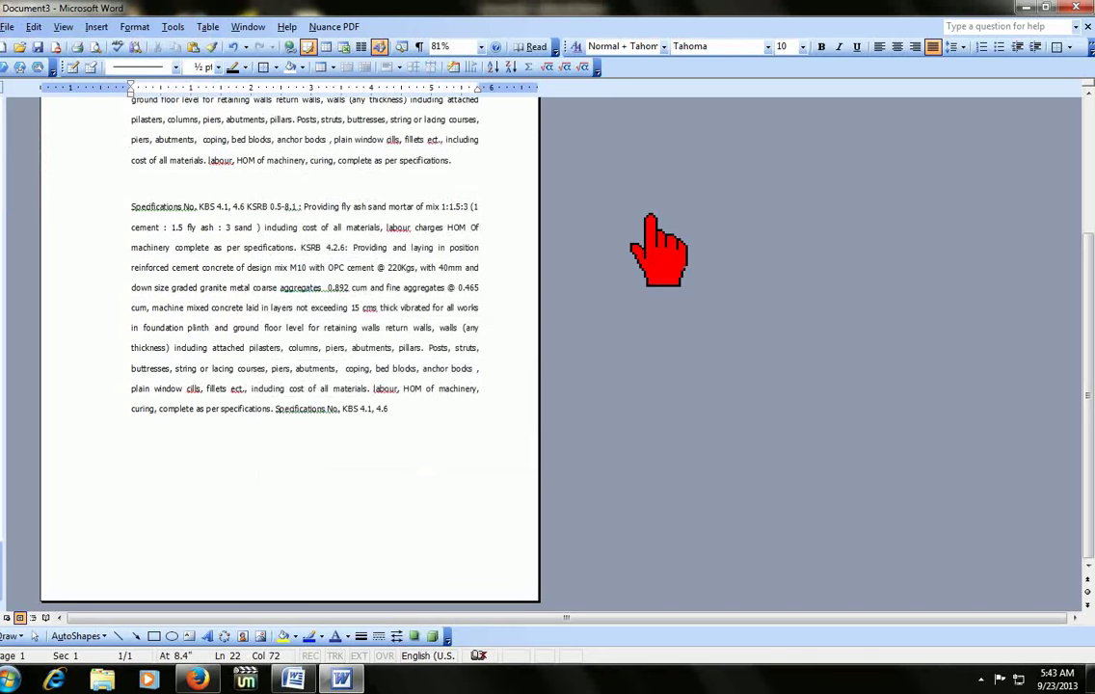
pyautogui.hotkey('alt', 'f')
pyautogui.press('u')
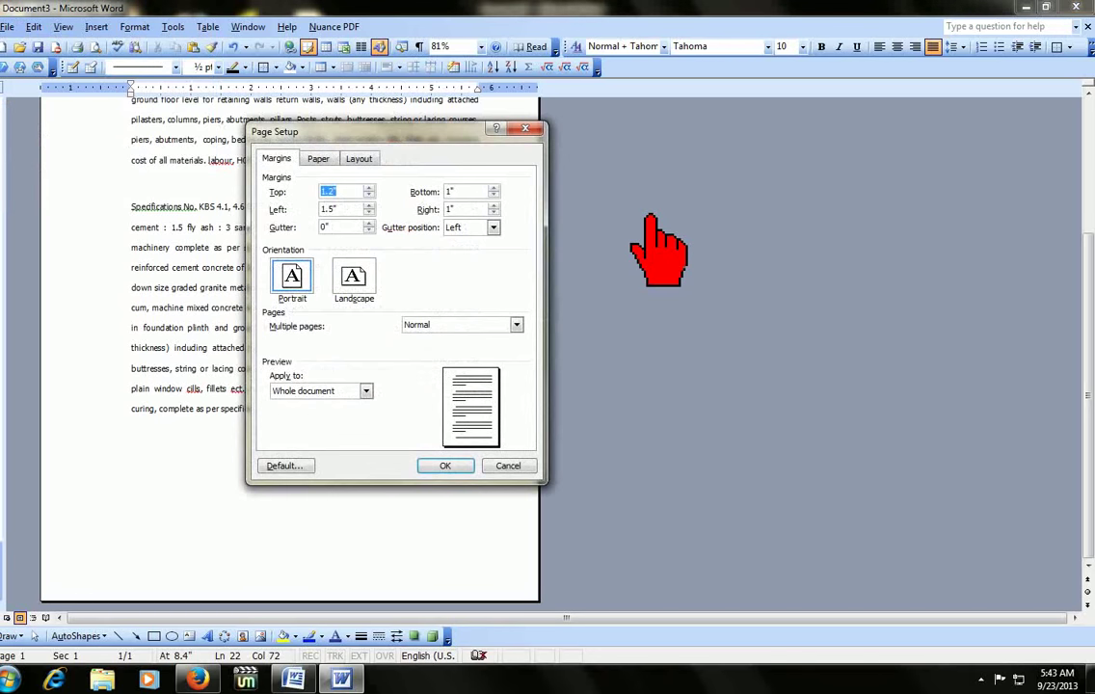
# Start a landscape page by applying Landscape to 'This point forward'
pyautogui.click(365, 285)
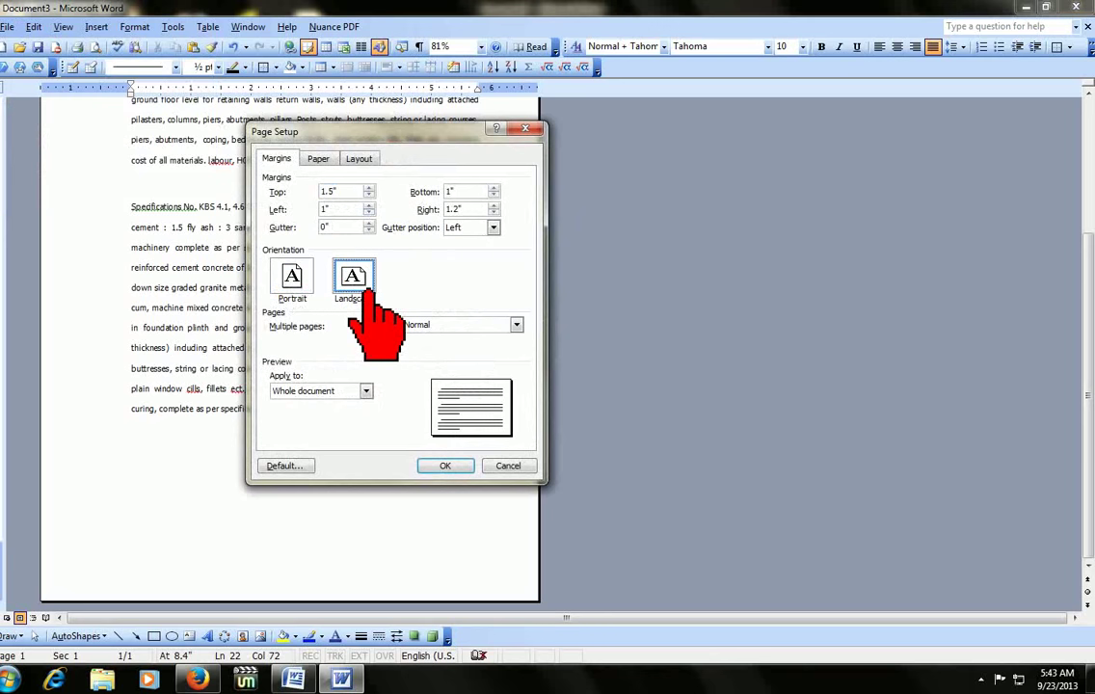
pyautogui.click(332, 392)
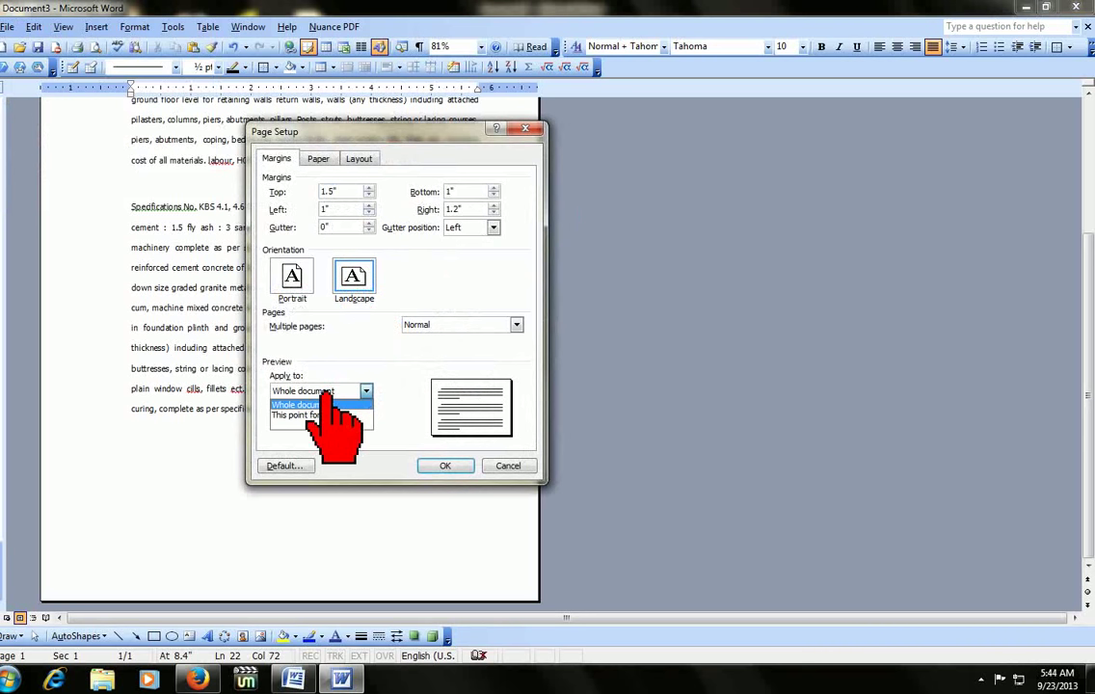
pyautogui.click(349, 415)
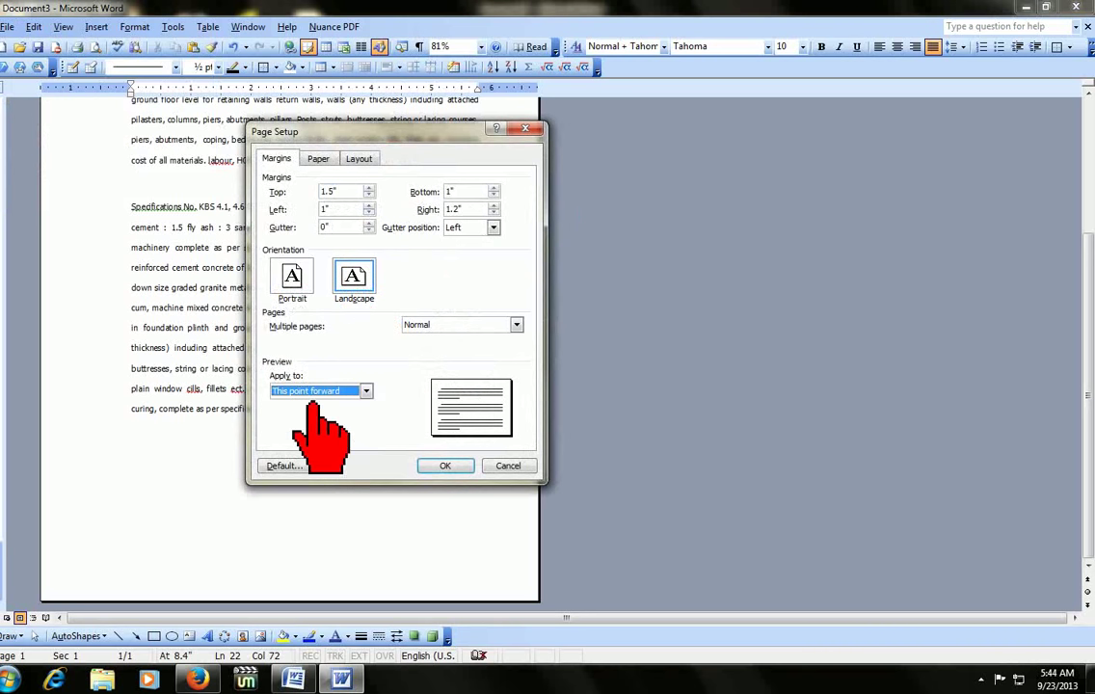
pyautogui.click(424, 467)
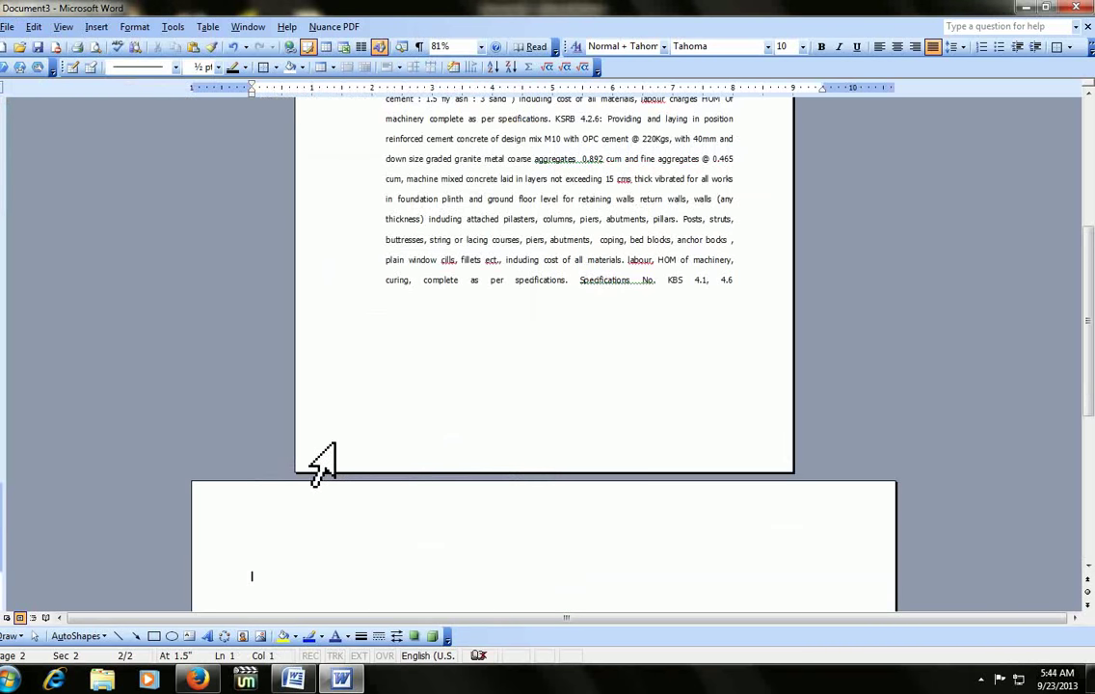
# Paste the KSRB specification text onto the landscape page, undo the duplicate, and reopen Page Setup
pyautogui.hotkey('ctrl', 'v')
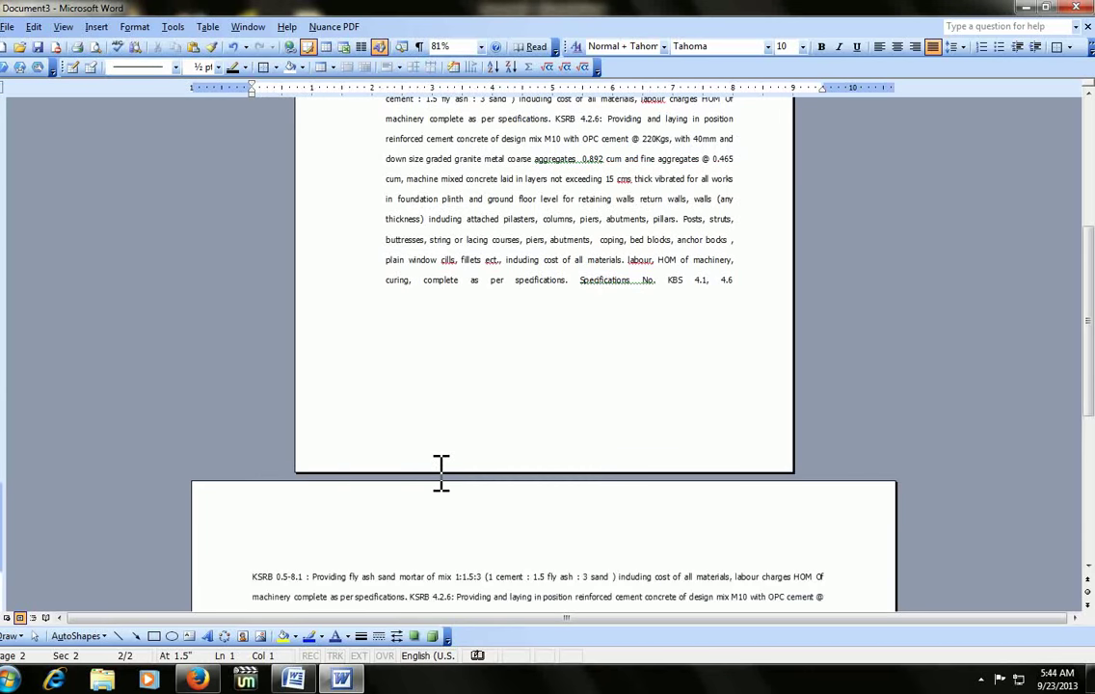
pyautogui.write('KSRB 0.5-8.1 : Providing fly ash sand mortar of mix 1:1.5:3 (1 cement : 1.5 fly ash : 3 sand ) including cost of all materials, labour charges HOM Of machinery complete as per specifications. KSRB 4.2.6: Providing and laying in position reinforced cement concrete of design mix M10 with OPC cement @ 220Kgs, with 40mm and down size graded granite metal coarse aggregates 0.892 cum and fine aggregates @ 0.465 cum, machine mixed concrete laid in layers not exceeding 15 cms.')
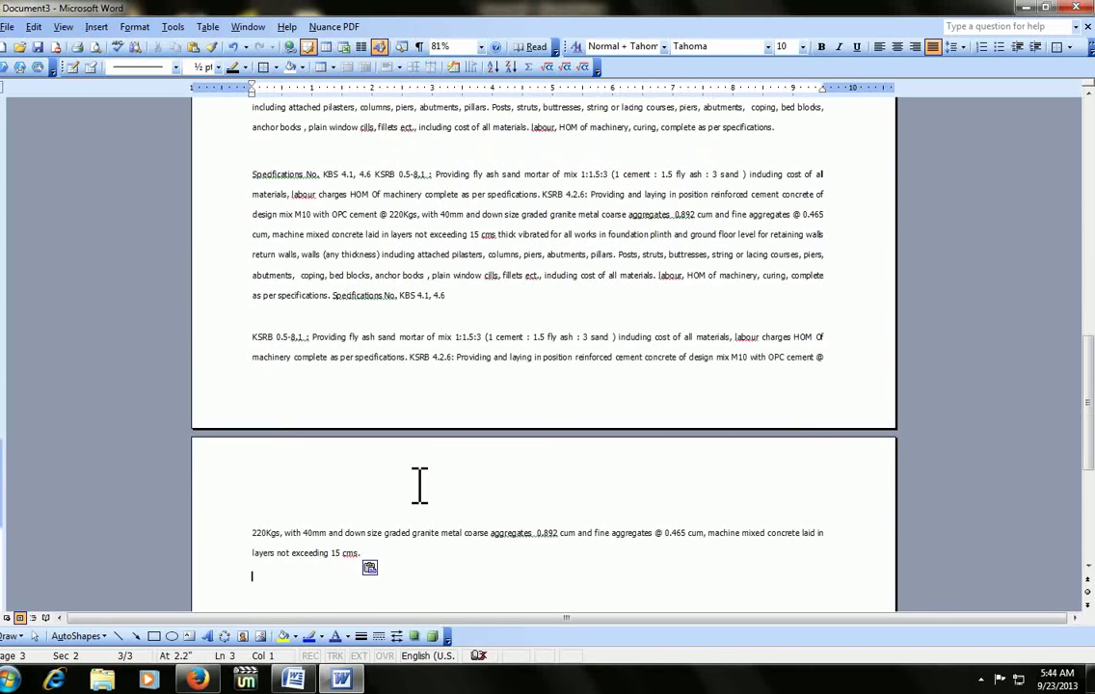
pyautogui.hotkey('ctrl', 'z')
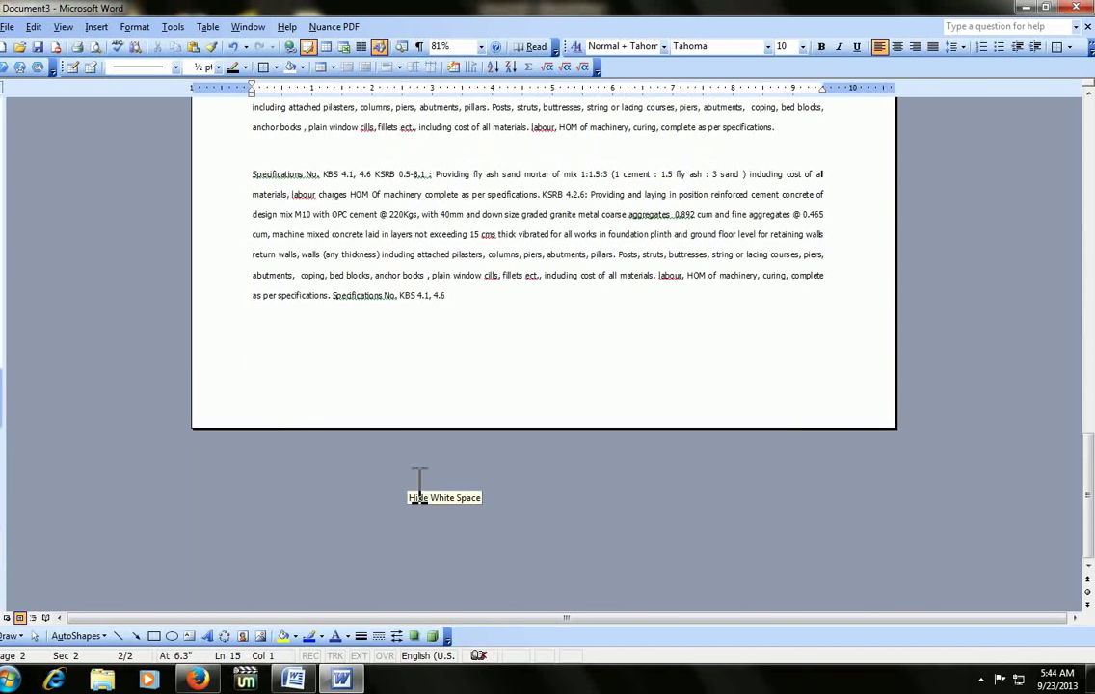
pyautogui.scroll(6, 420, 540)
pyautogui.scroll(-3, 334, 455)
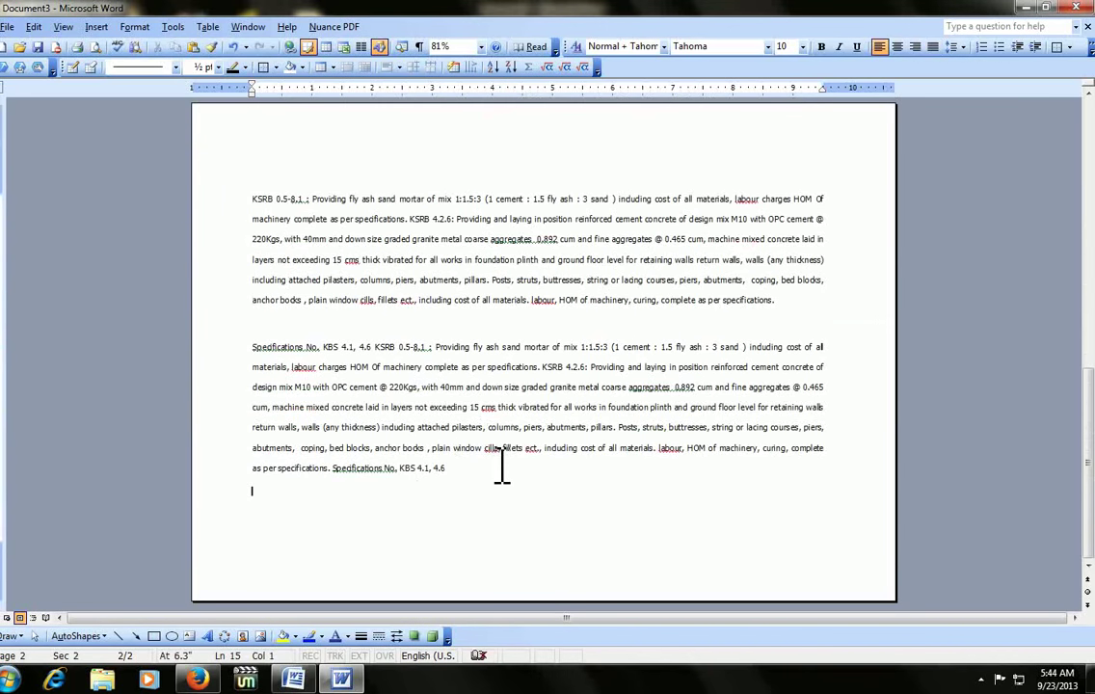
pyautogui.scroll(-3, 501, 465)
pyautogui.press('BackSpace')
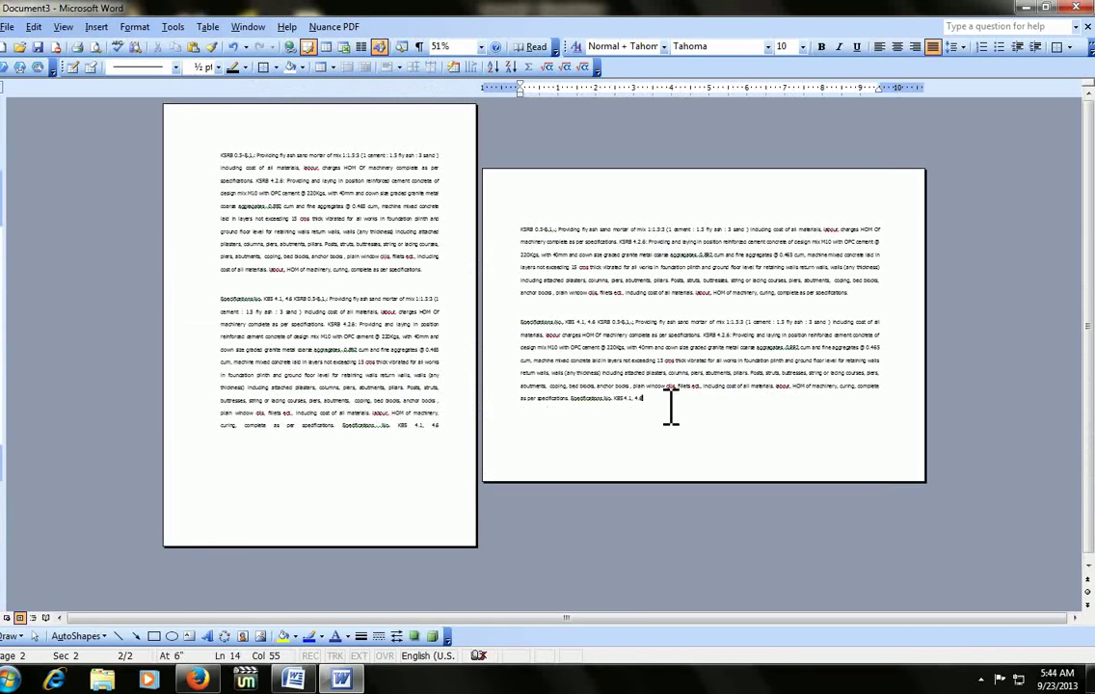
pyautogui.scroll(1, 687, 410)
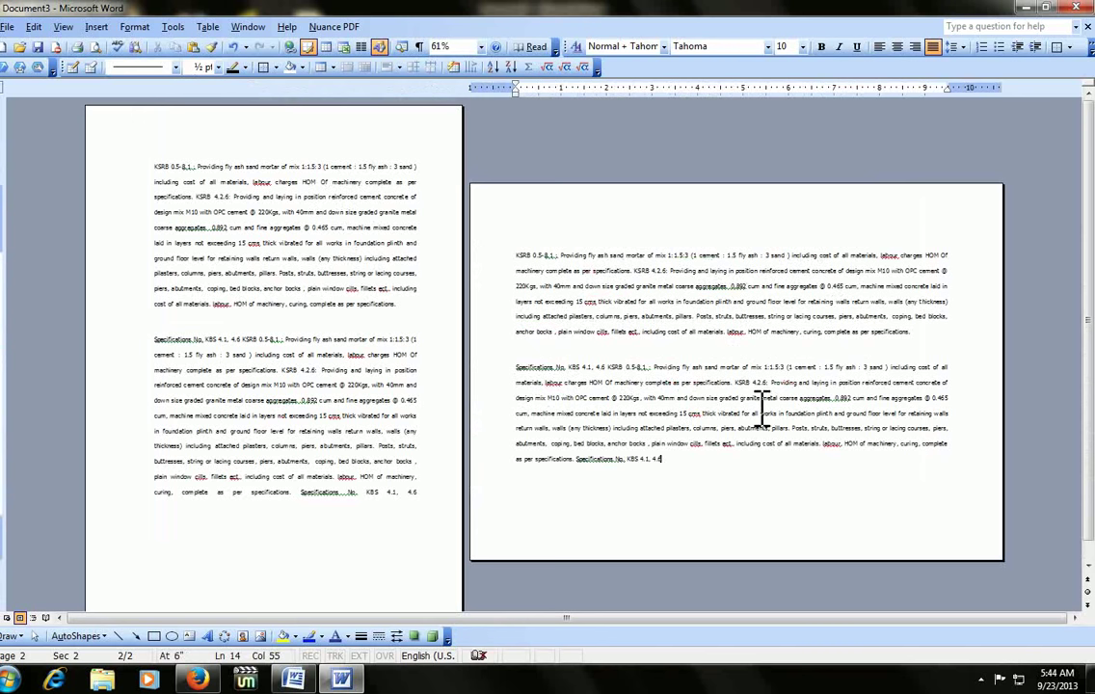
pyautogui.hotkey('alt', 'f')
pyautogui.press('u')
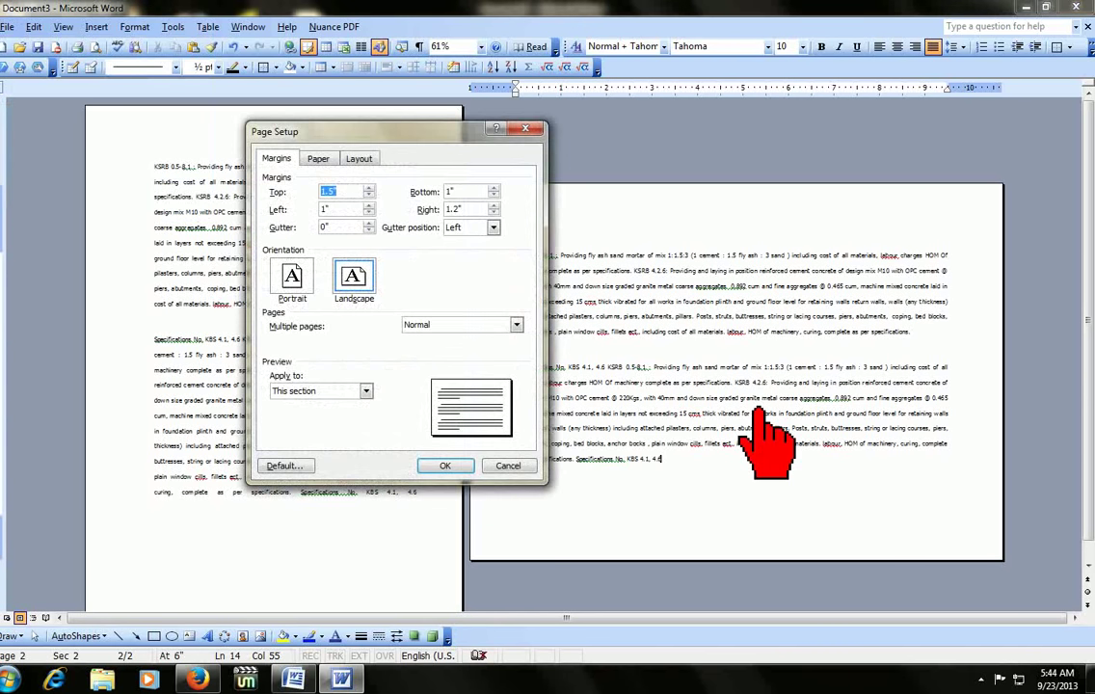
# Start a blank portrait page by applying Portrait to 'This point forward'
pyautogui.click(295, 300)
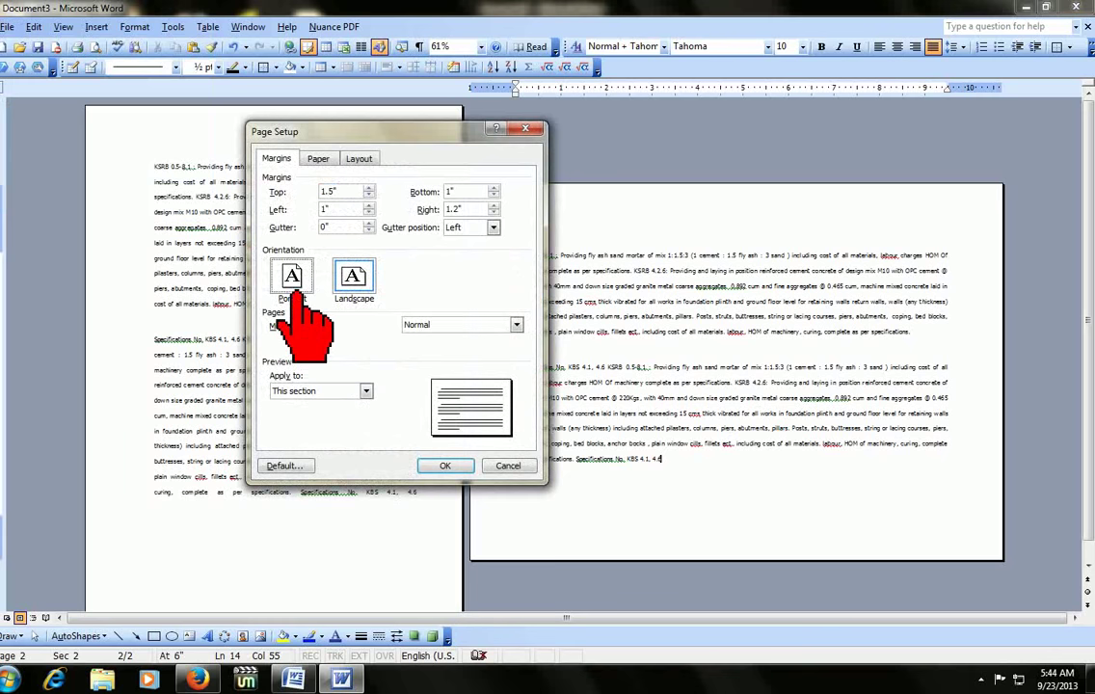
pyautogui.click(331, 390)
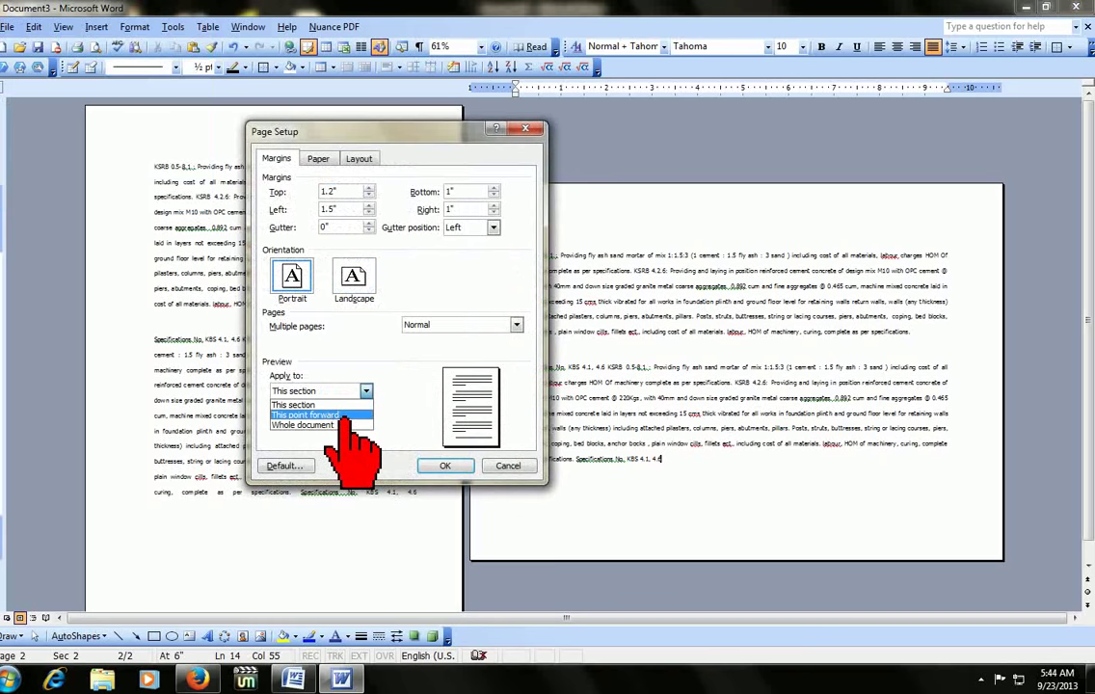
pyautogui.click(345, 417)
pyautogui.click(444, 465)
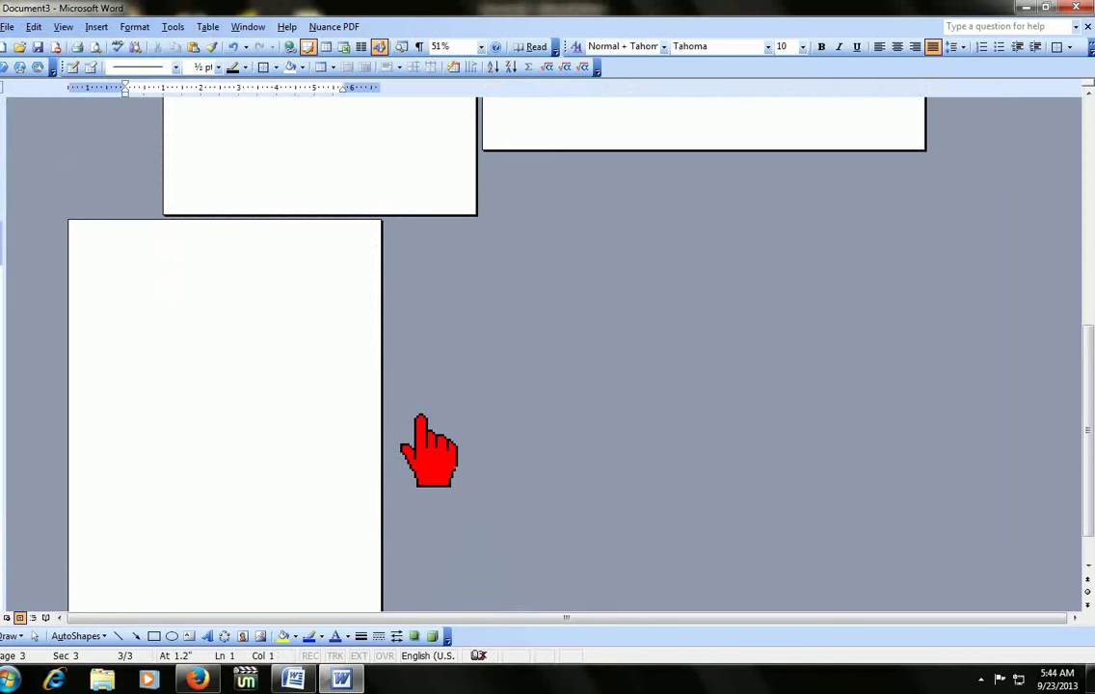
# Fix the stretched final lines on the landscape page and page 1
pyautogui.scroll(5, 453, 323)
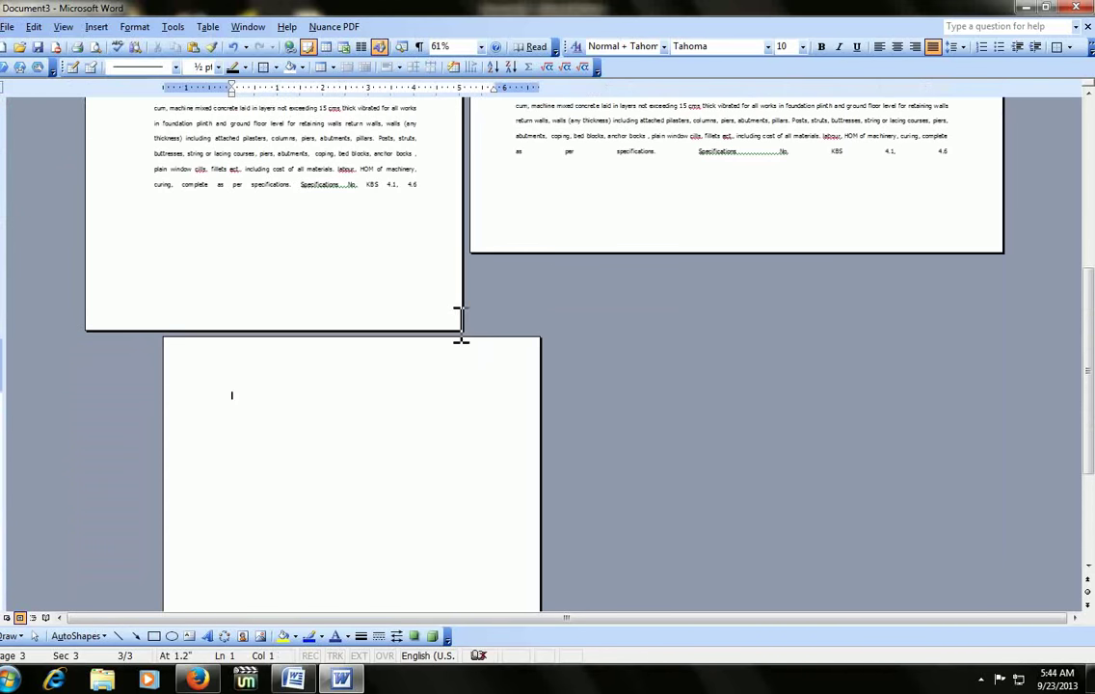
pyautogui.click(835, 276)
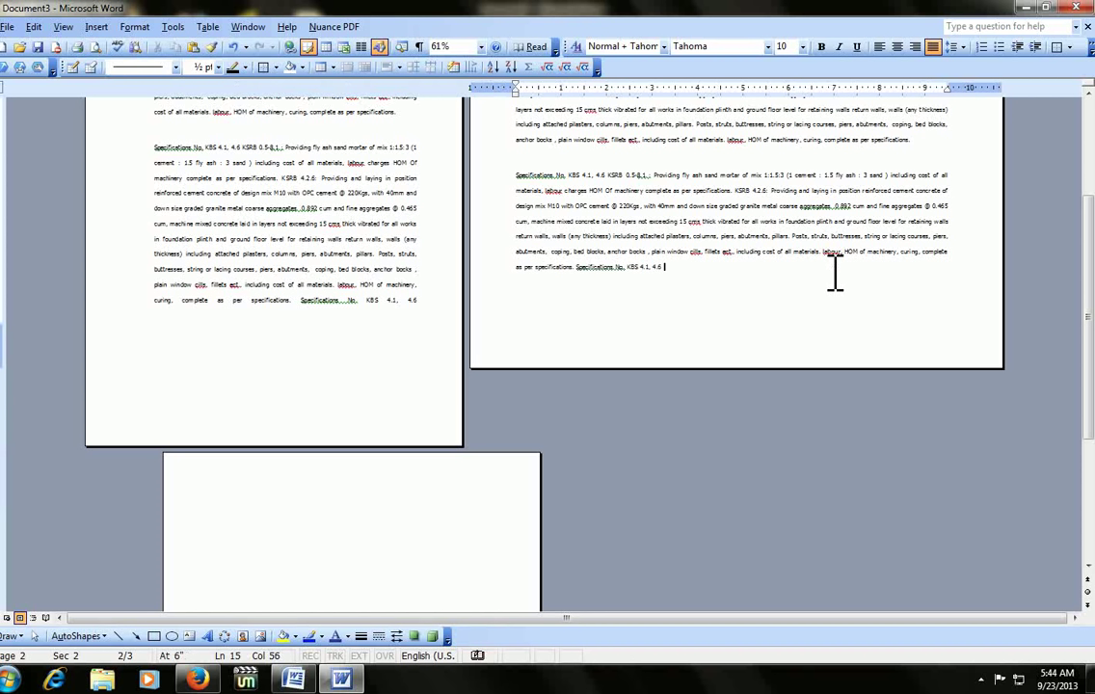
pyautogui.click(425, 305)
pyautogui.scroll(4, 477, 327)
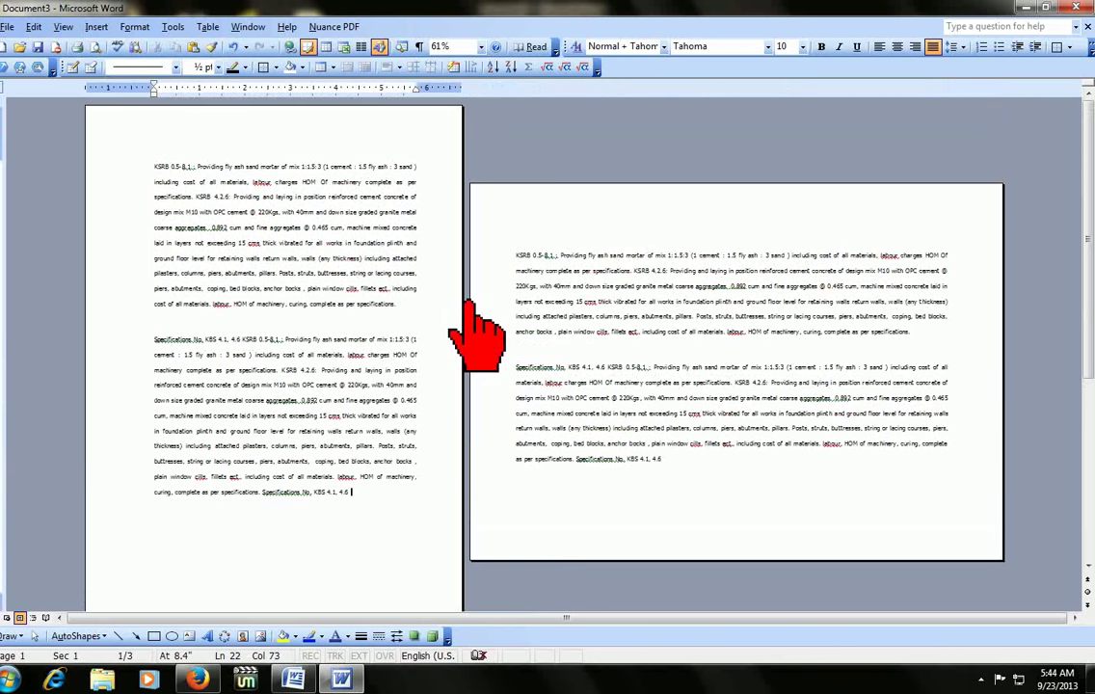
# Paste the specification text onto the blank portrait third page, spilling onto page 4
pyautogui.scroll(-3, 474, 318)
pyautogui.click(588, 217)
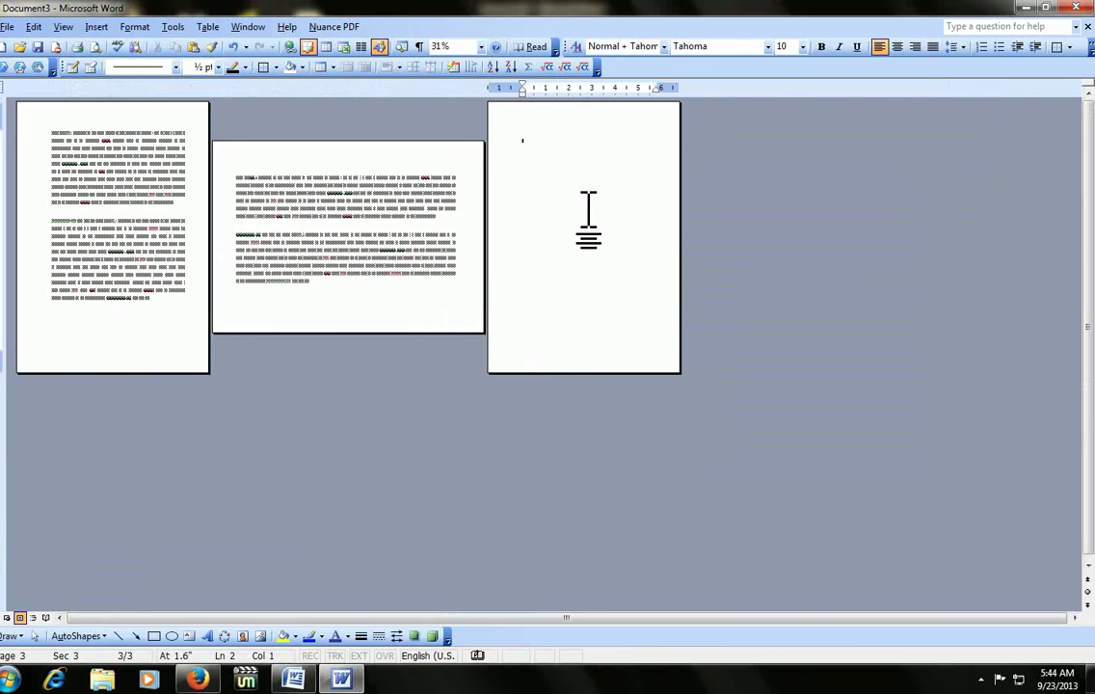
pyautogui.hotkey('ctrl', 'v')
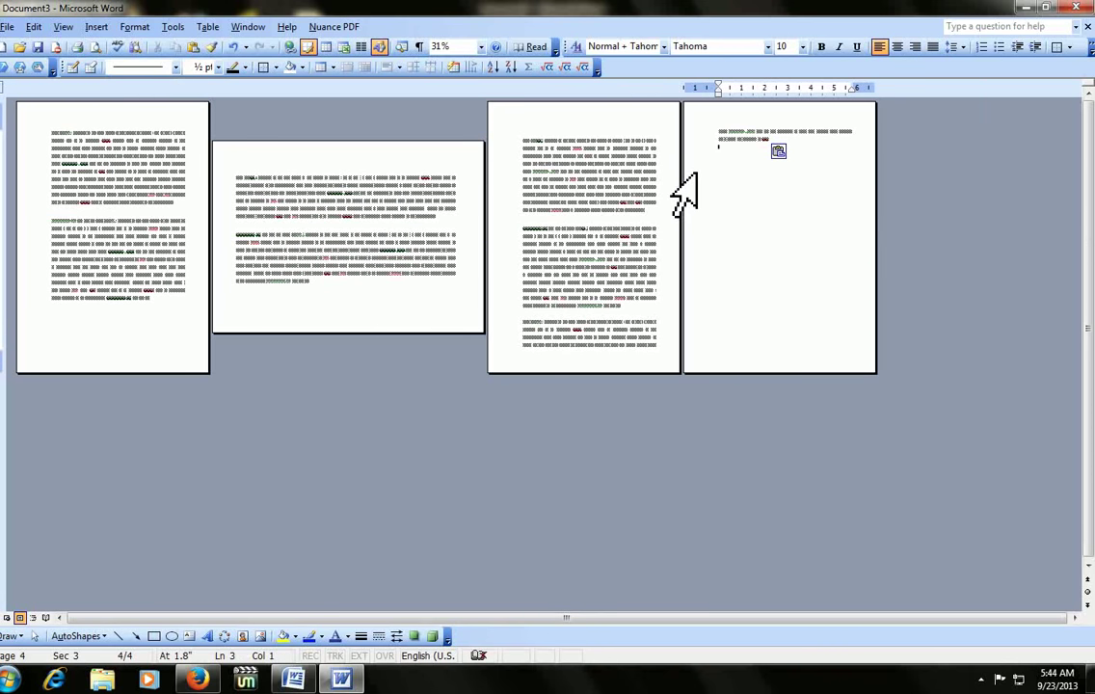